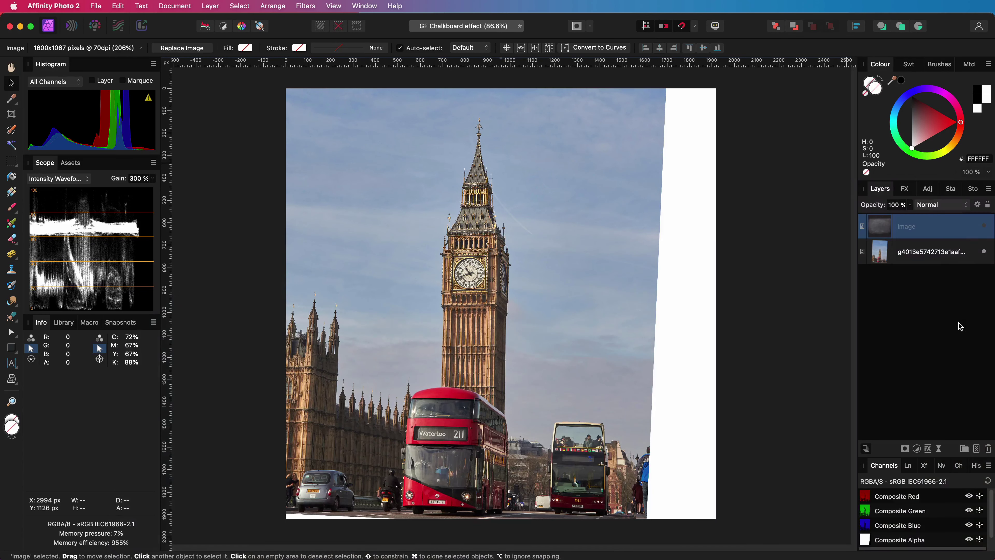
- Turn on the 'Image' chalkboard layer so its texture covers the Big Ben photo
click(984, 226)
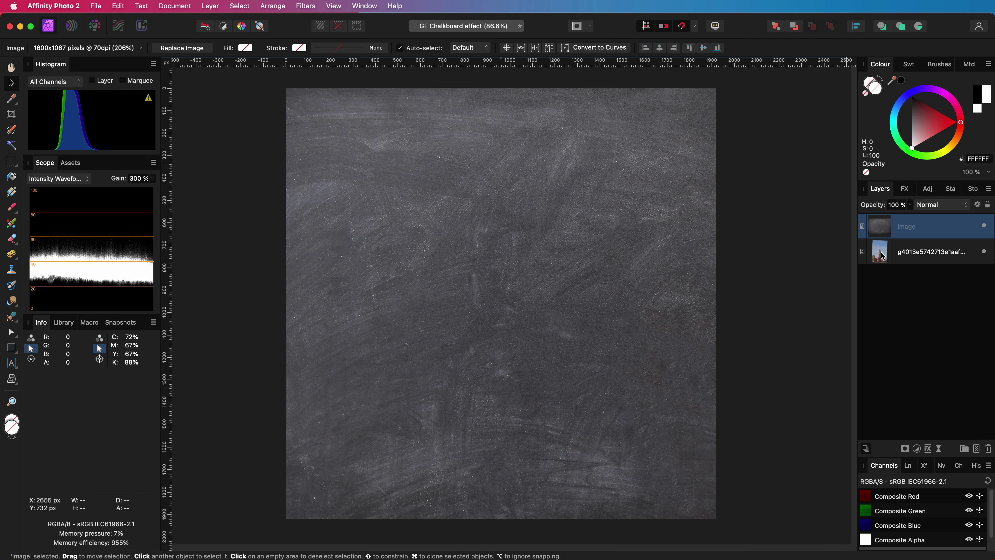
- Duplicate the Big Ben photo layer and move the copy above the chalkboard texture
click(883, 256)
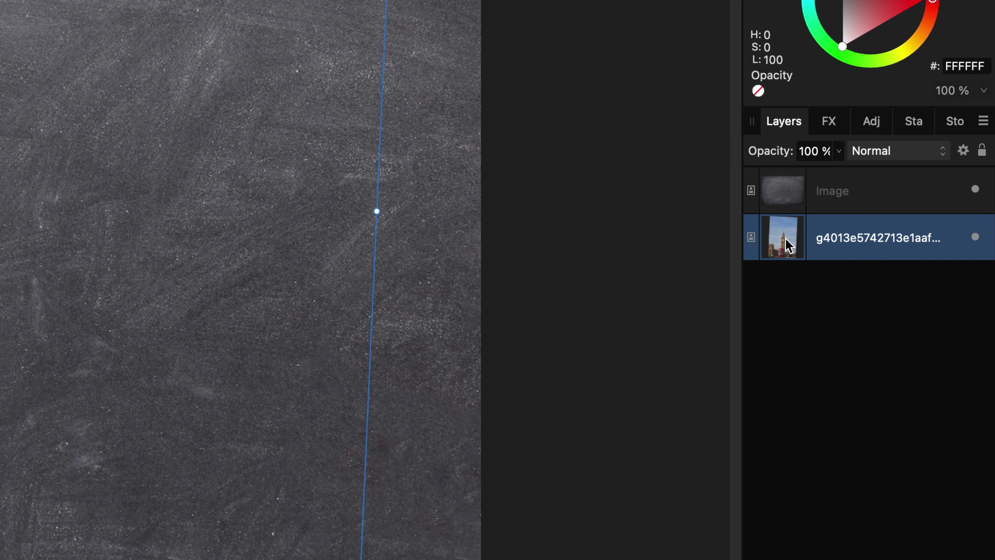
key(super+j)
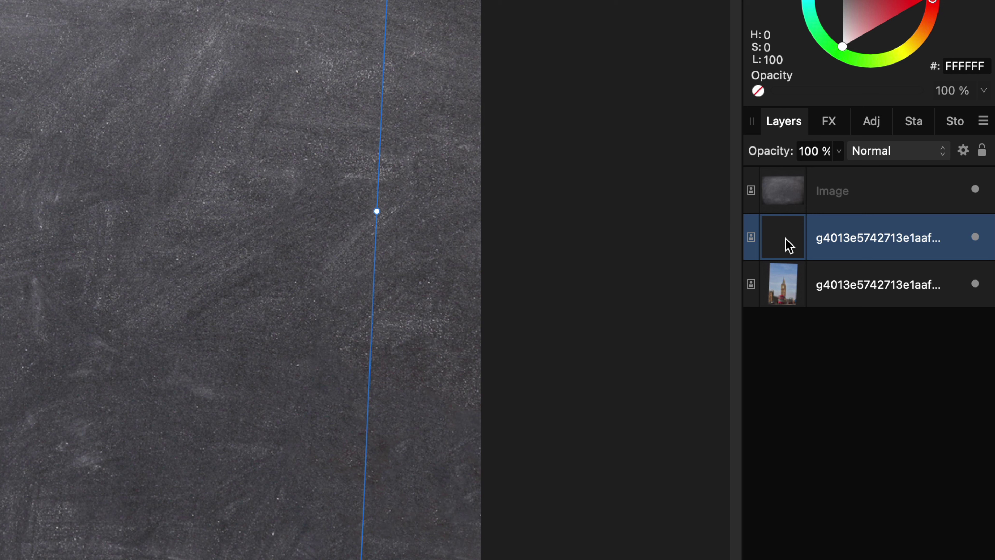
drag(785, 238, 800, 182)
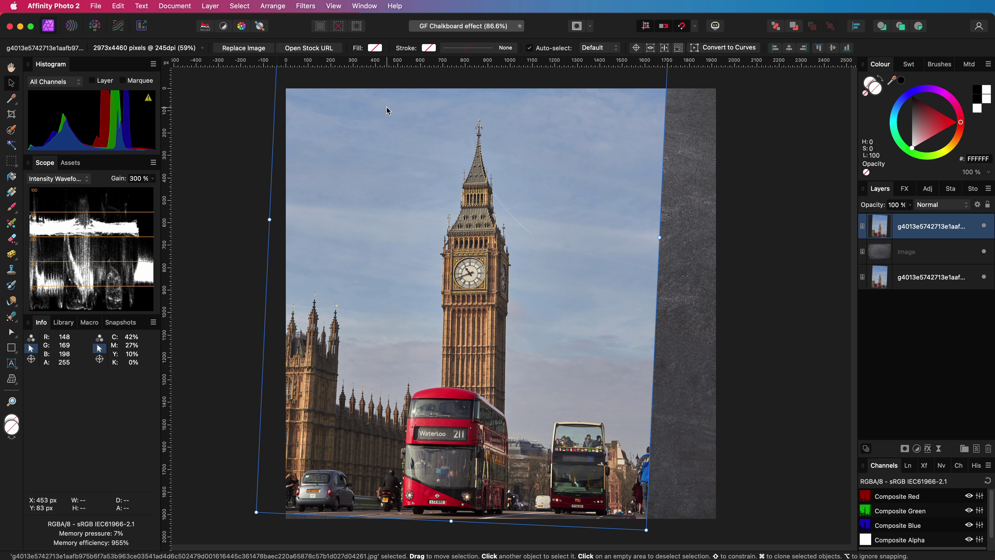
- Apply Filters > Detect > Detect Edges to the photo copy, accepting the rasterise notice
click(306, 6)
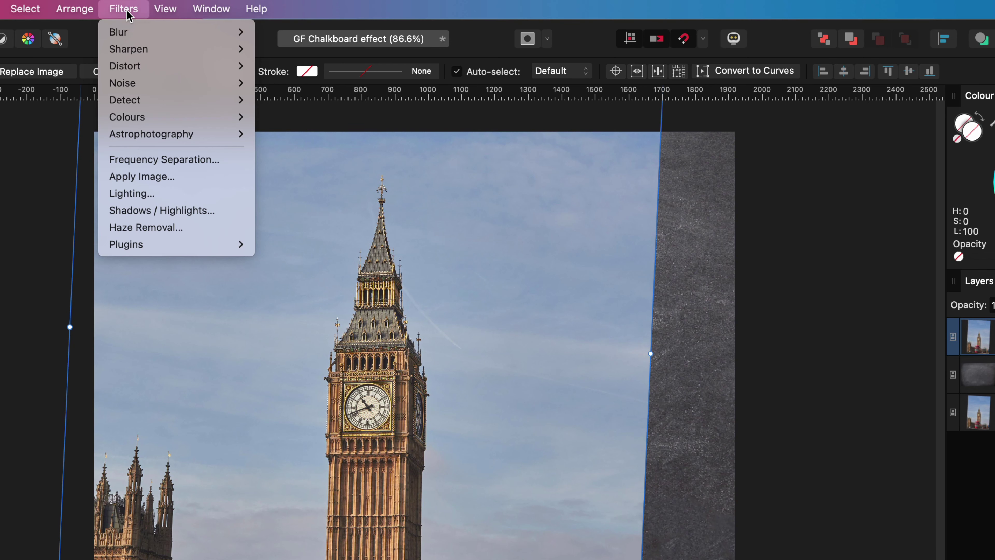
mouse_move(311, 67)
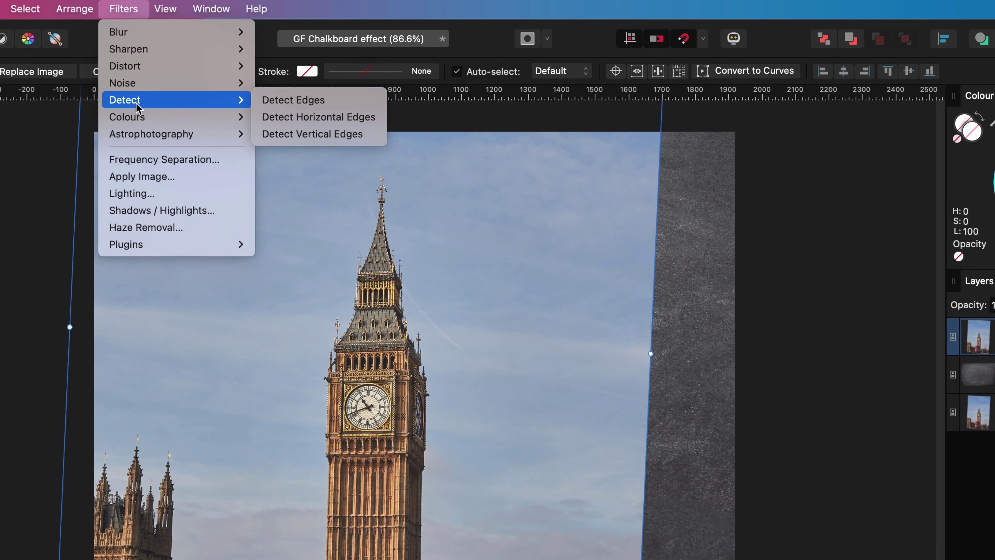
click(323, 100)
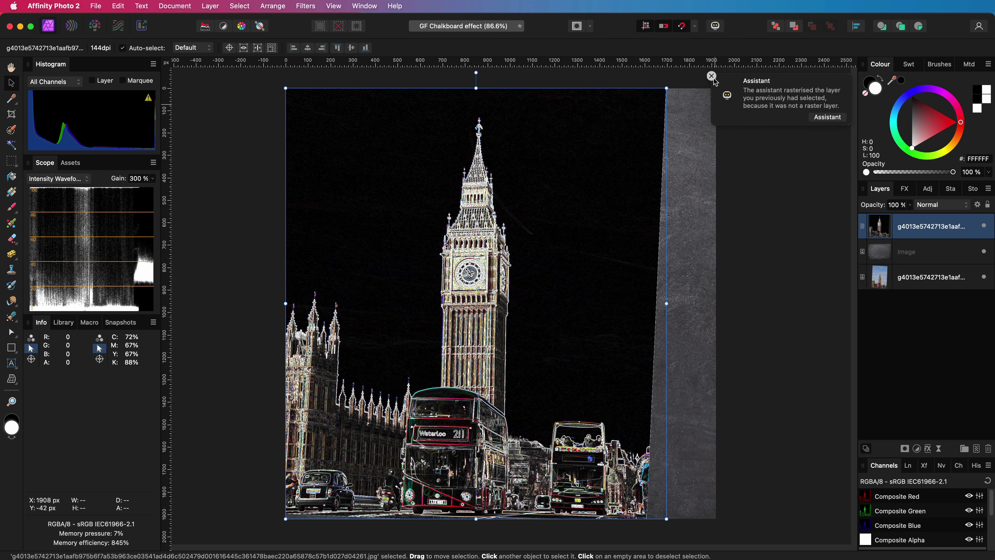
click(711, 76)
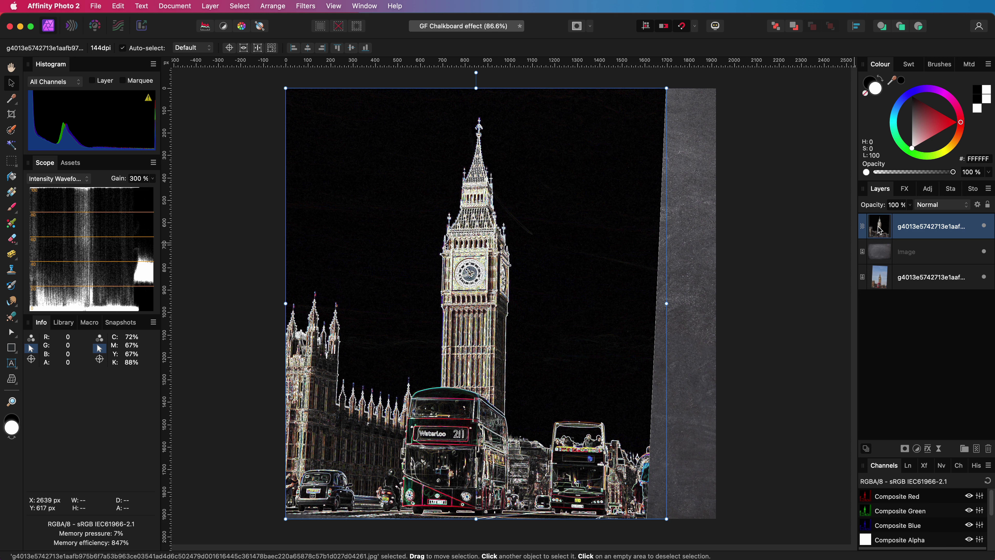
- Add an HSL adjustment with Saturation Shift -100% and nest it inside the edge layer
key(super+u)
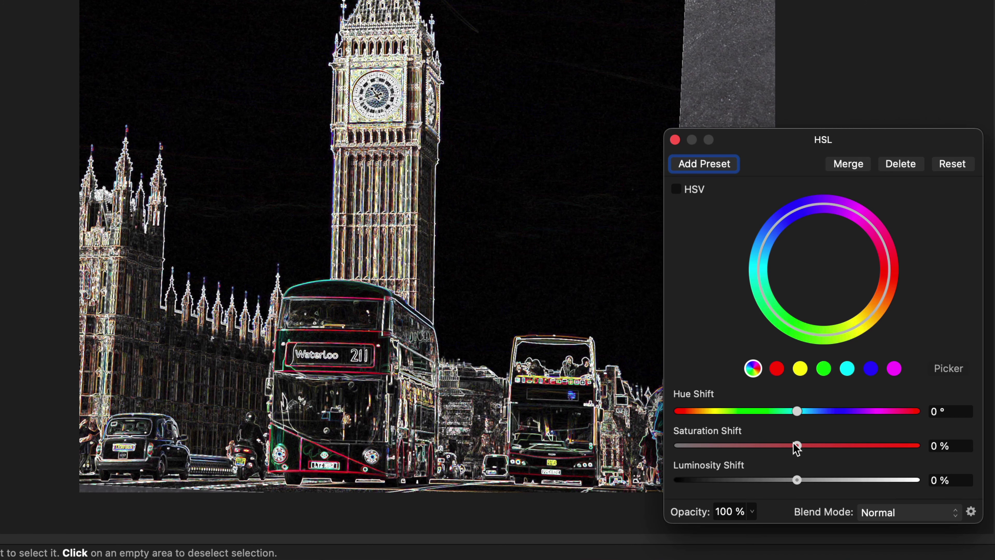
drag(728, 489, 572, 492)
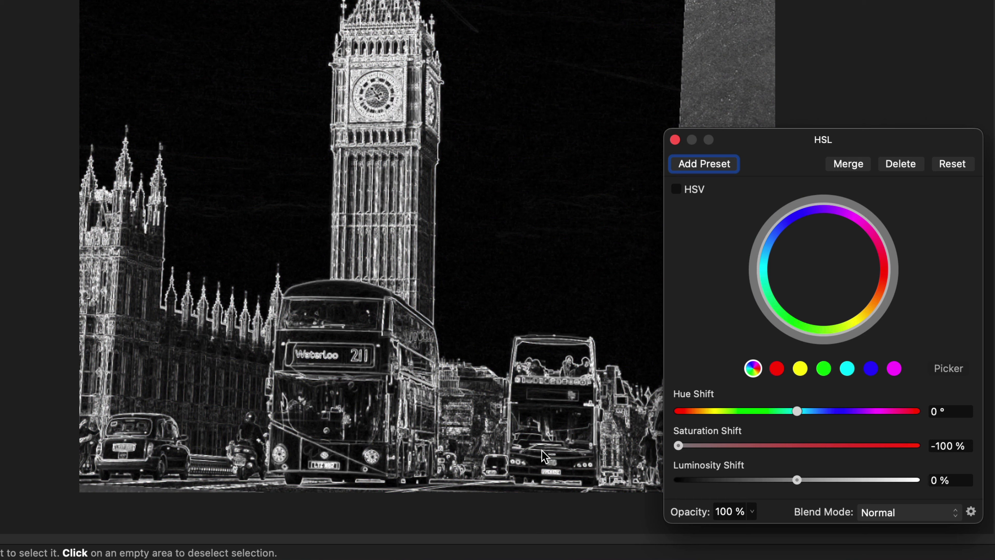
click(675, 140)
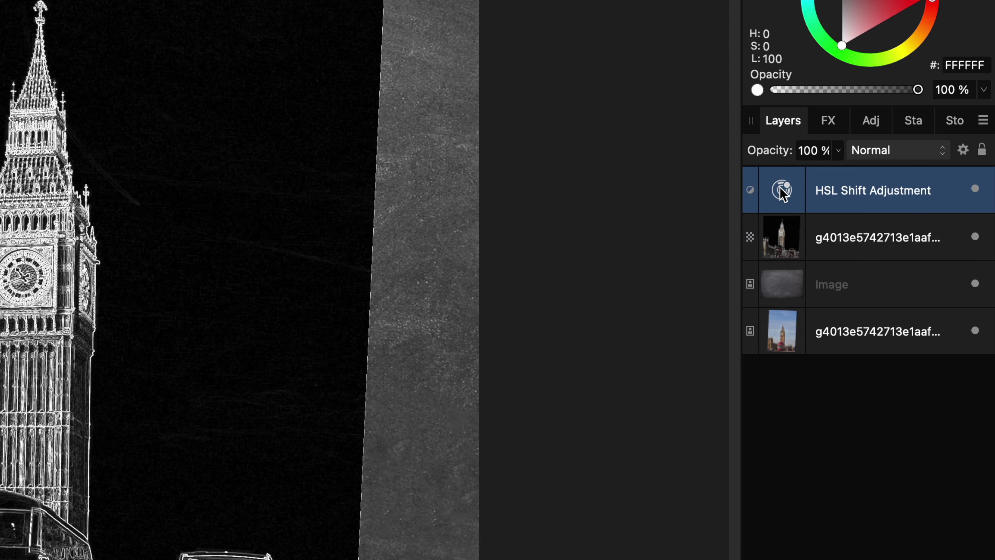
drag(885, 229, 901, 255)
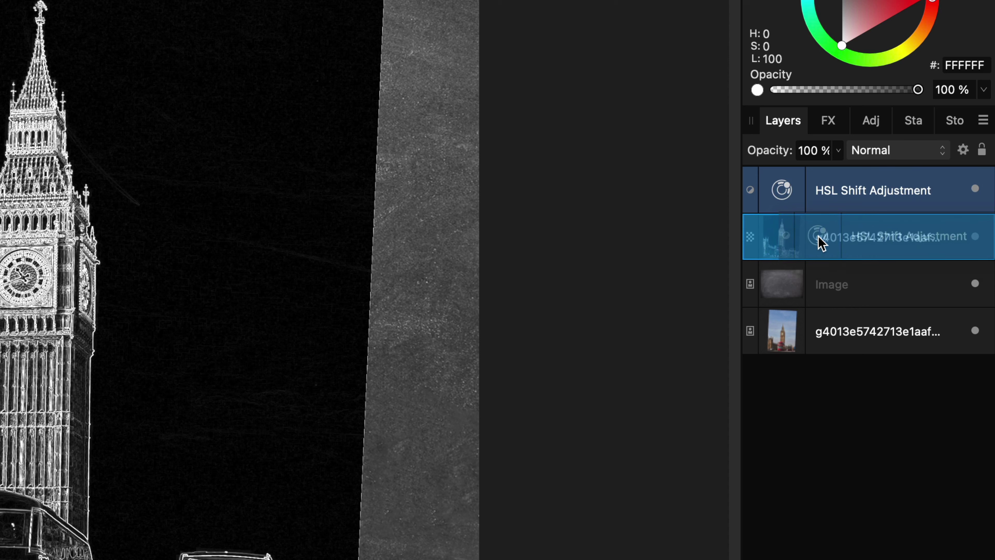
drag(820, 243, 820, 240)
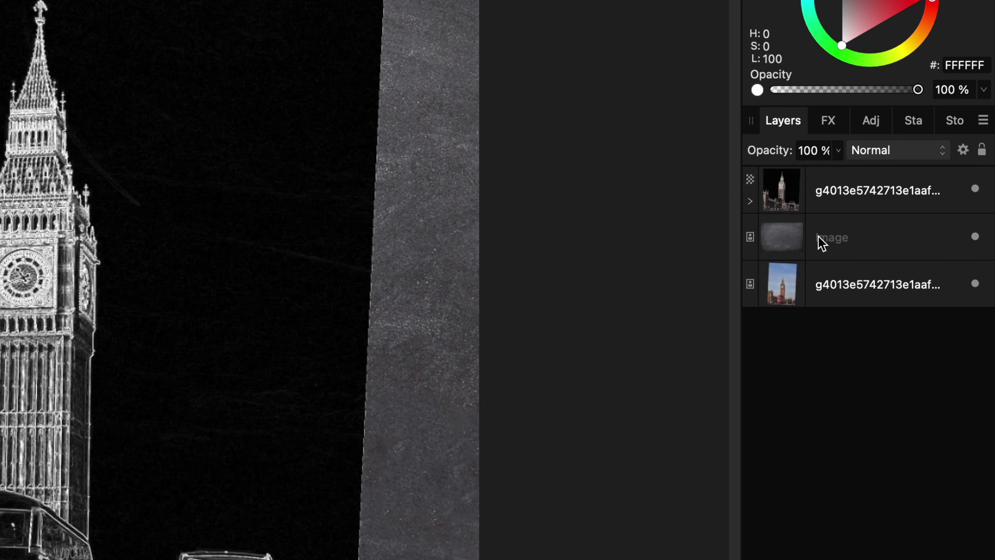
click(751, 201)
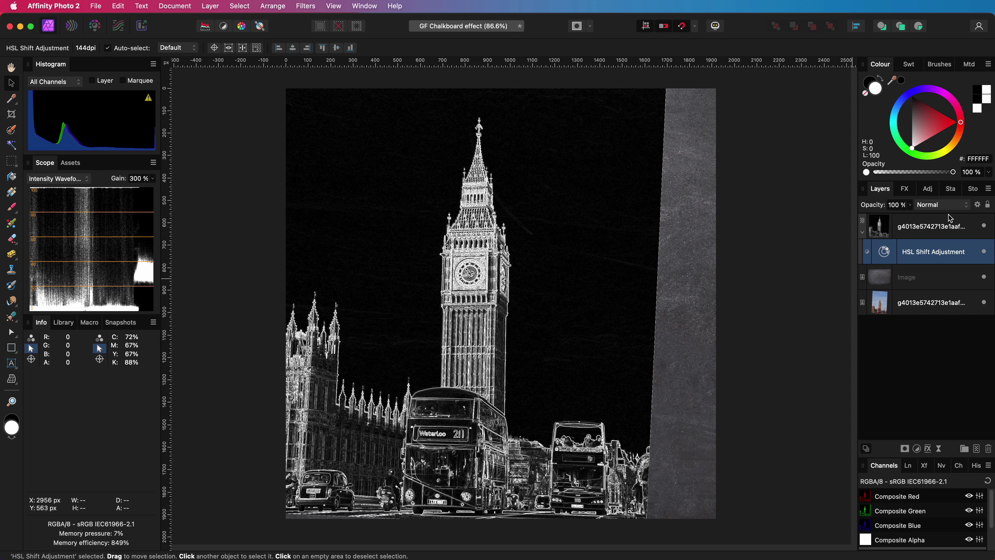
- Add a Levels adjustment with Black Level 11% and White Level around 54%
click(917, 448)
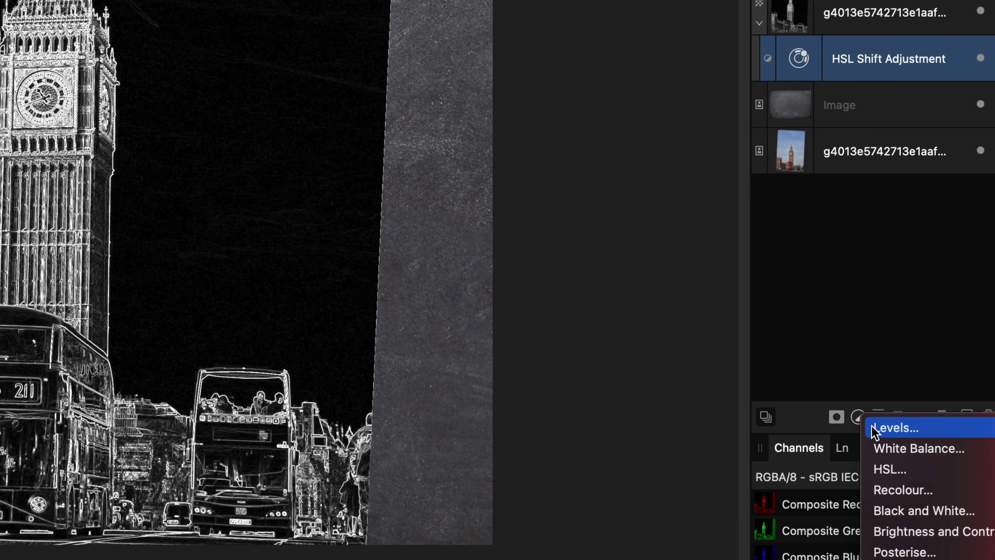
click(873, 431)
drag(673, 363, 705, 363)
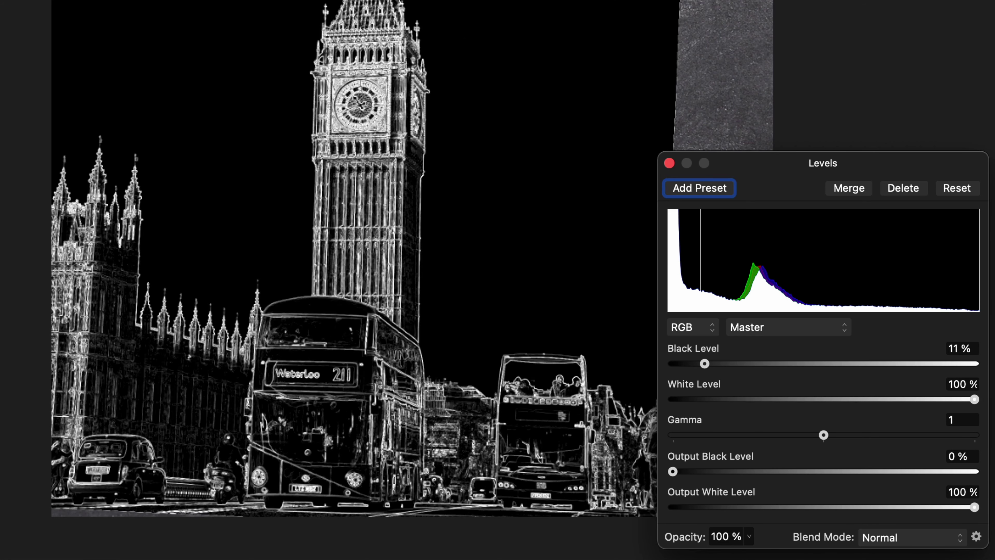
drag(974, 399, 836, 400)
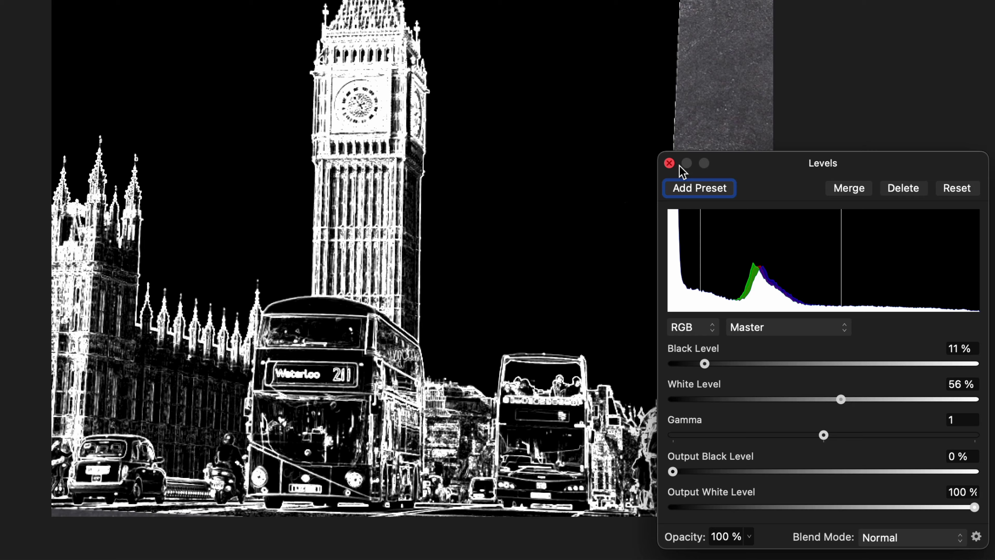
click(670, 163)
- Set the edge-detected top layer's blend mode to Screen
click(877, 235)
click(930, 206)
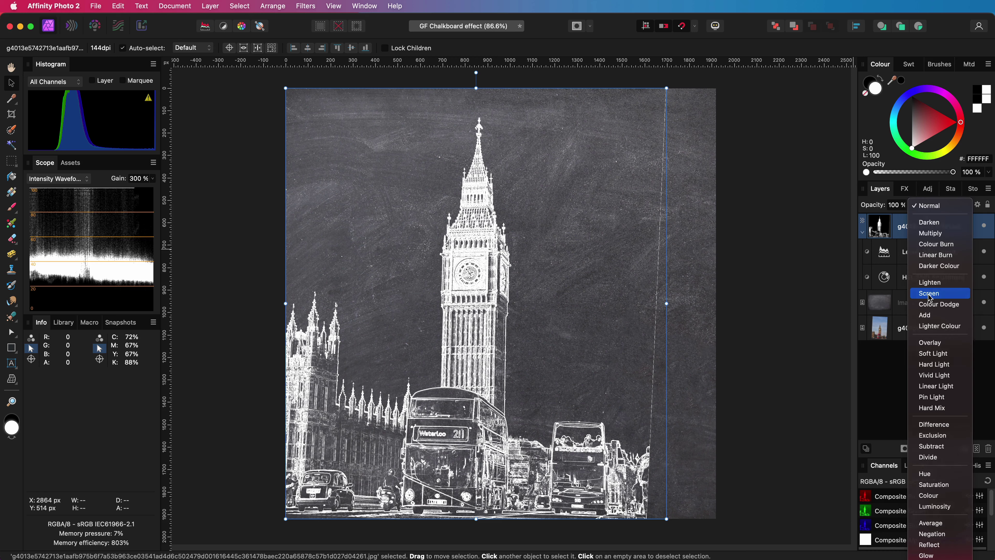
click(878, 222)
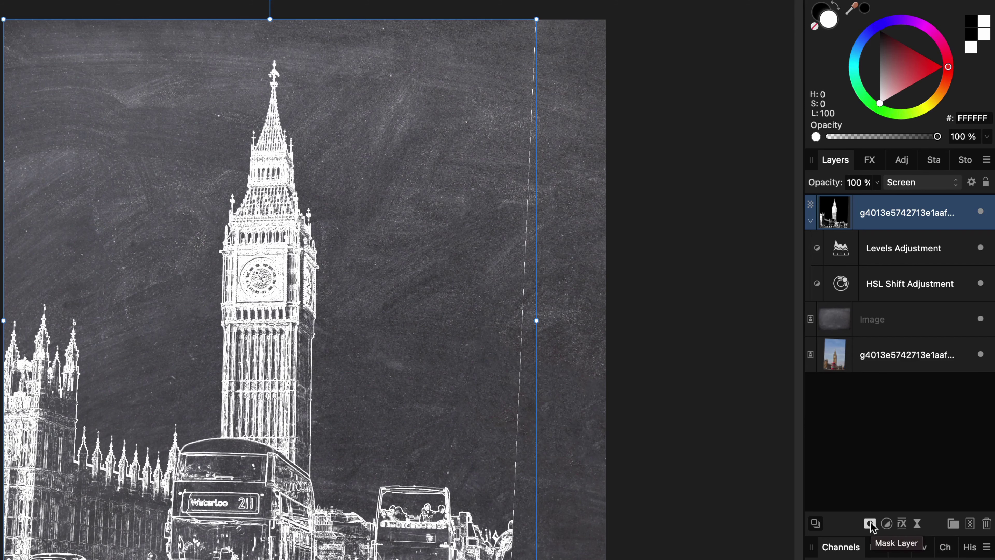
- Add a mask to the chalk layer and paint out the stray dashed vertical line in black
click(905, 448)
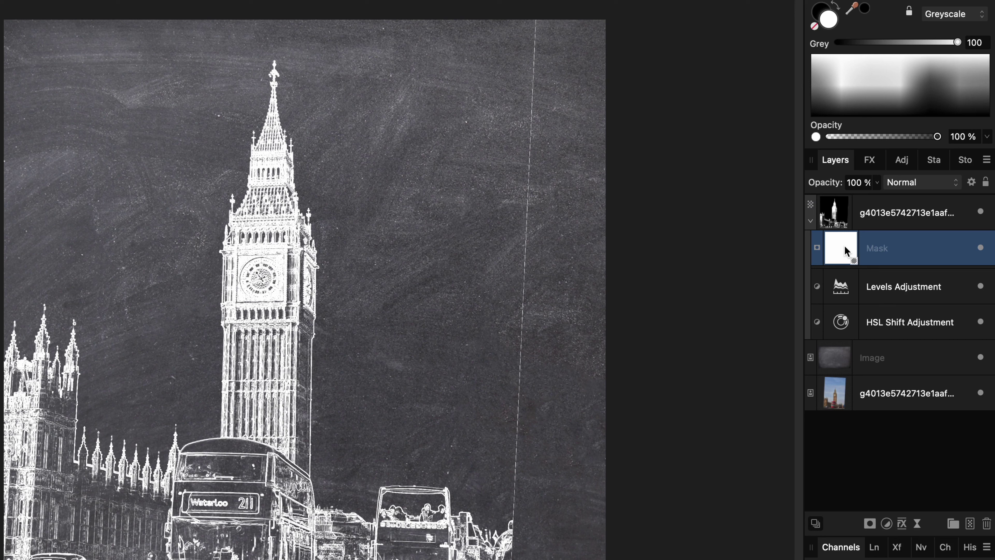
click(821, 13)
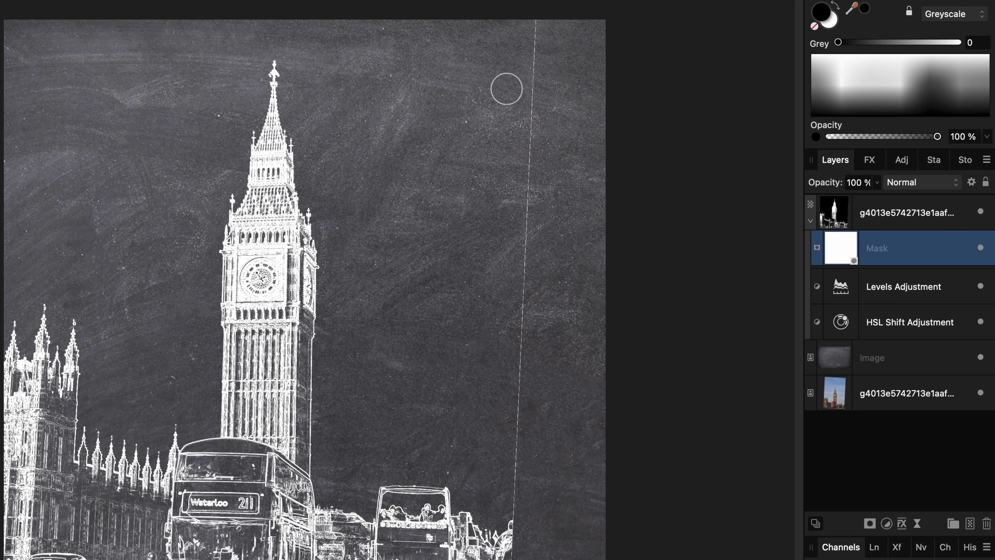
drag(547, 37, 514, 556)
click(949, 212)
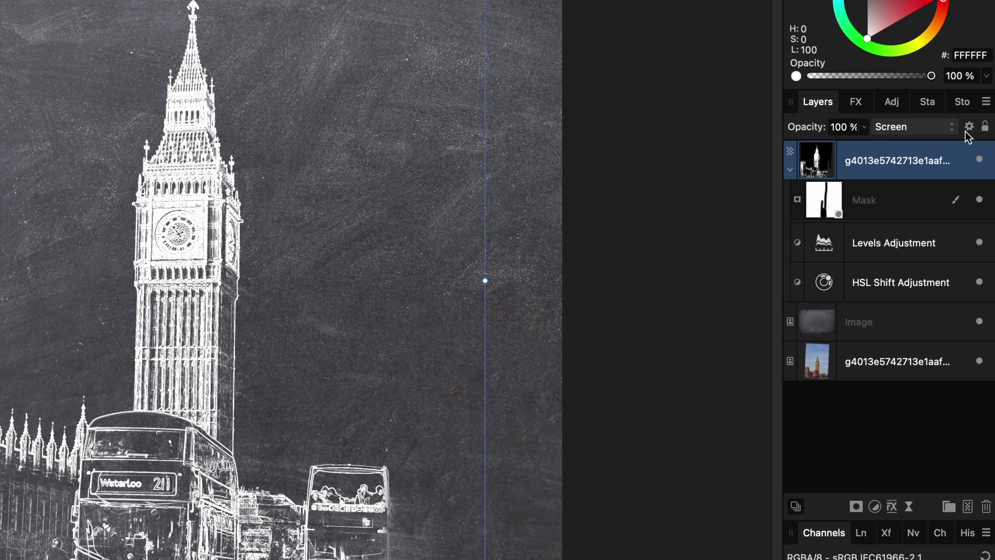
- Adjust the chalk layer's Blend Options Source and Underlying ranges to fade lines into the board
click(967, 130)
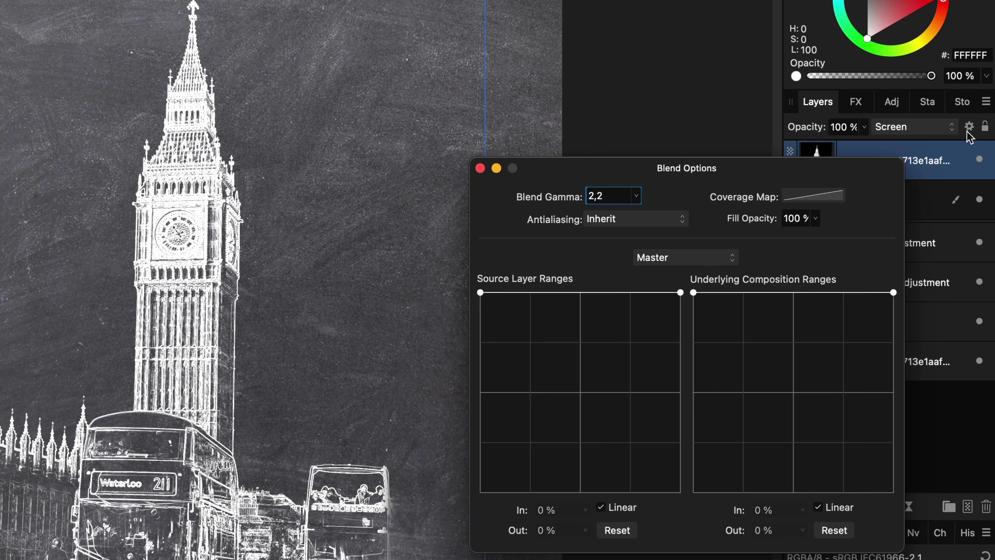
drag(481, 293, 480, 492)
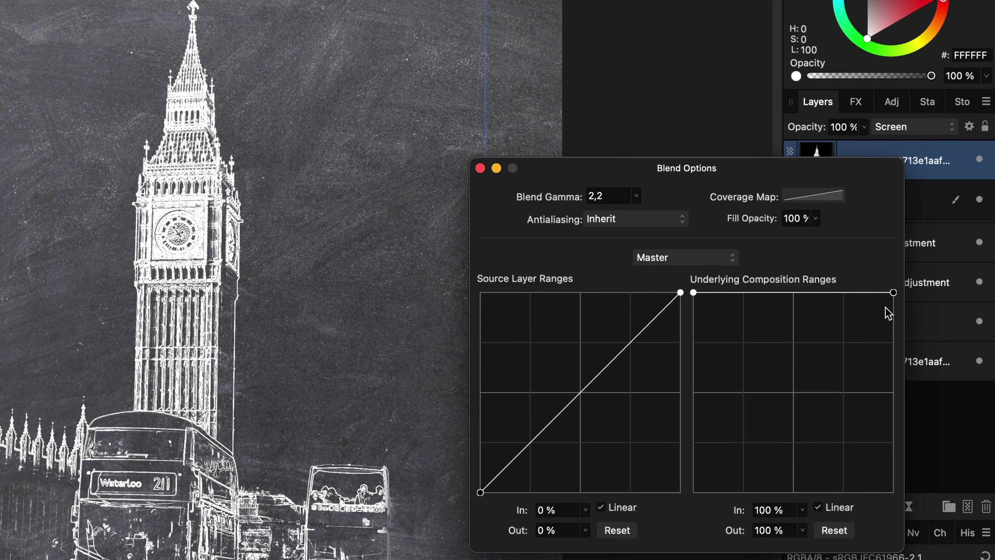
drag(894, 294, 901, 496)
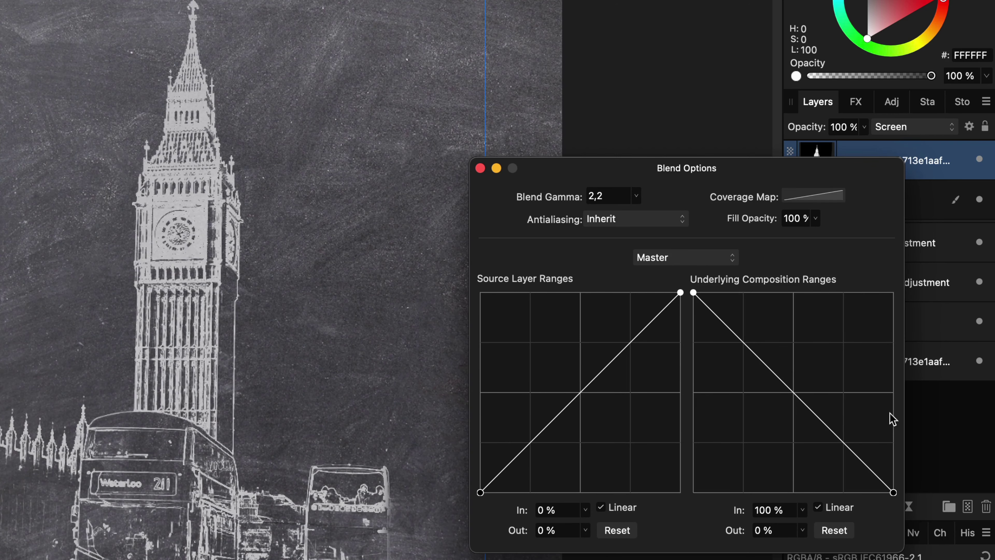
click(481, 168)
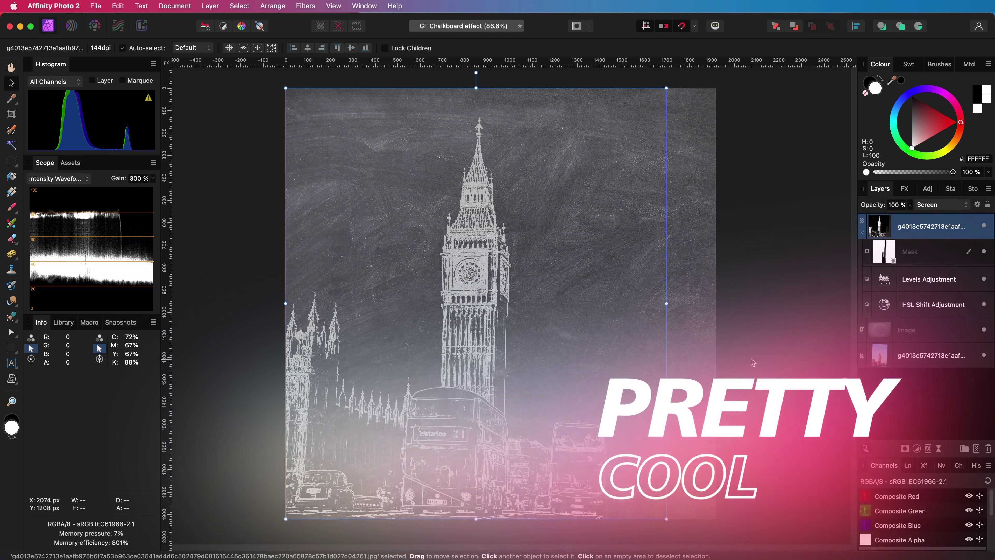
- Select the chalkboard texture layer in the Layers panel
click(737, 323)
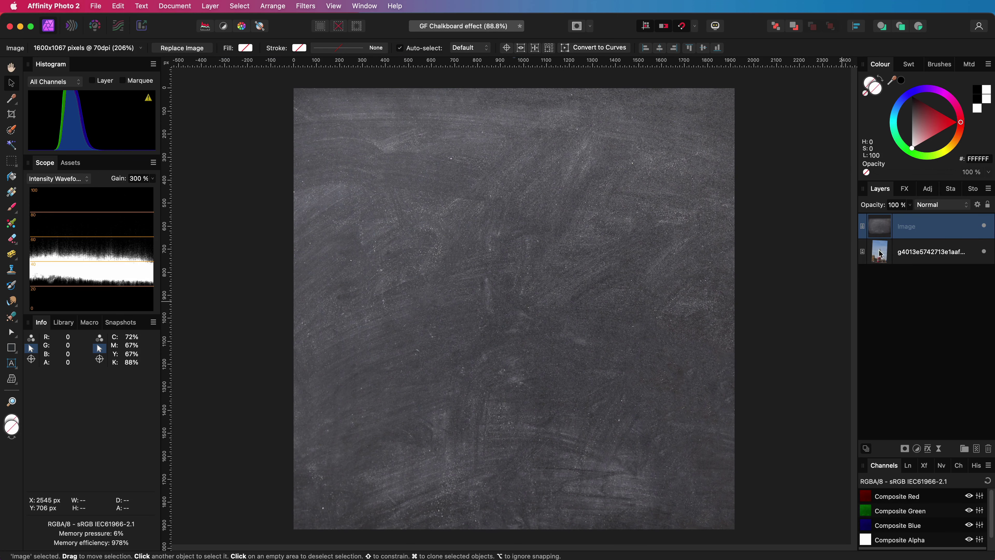
- Duplicate the original Big Ben photo and move the copy above the chalkboard
click(901, 256)
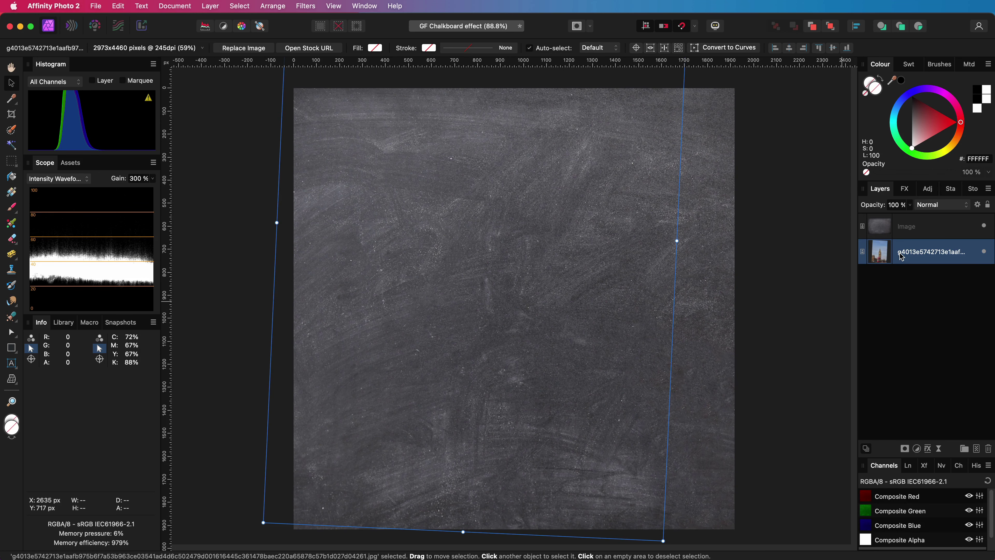
key(super+j)
drag(901, 256, 906, 224)
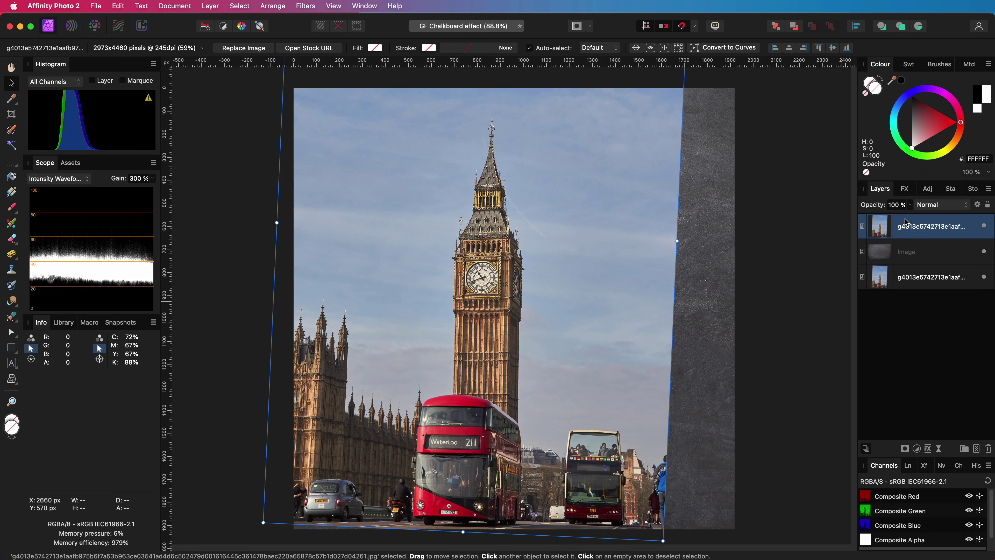
- Add a Black and White adjustment nested inside the photo copy
click(917, 449)
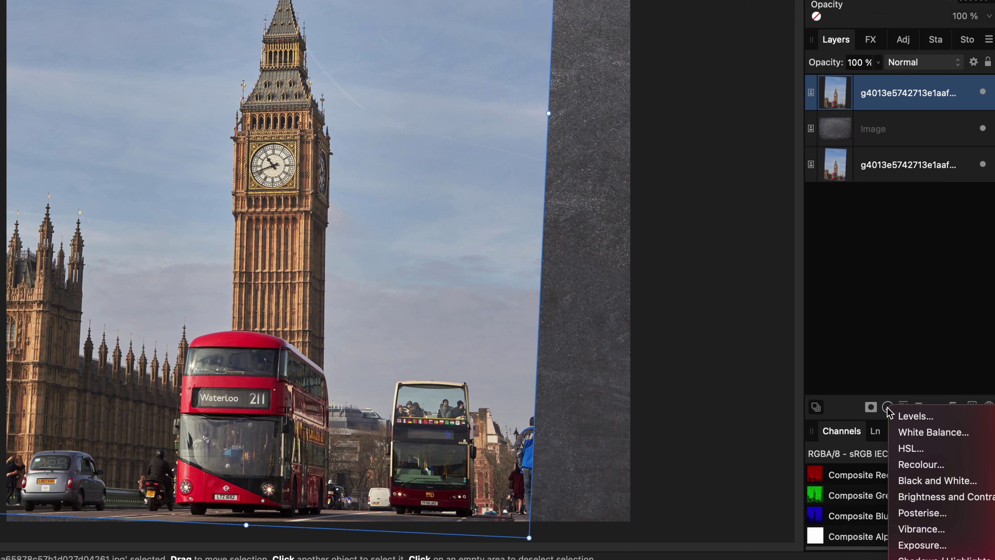
click(918, 482)
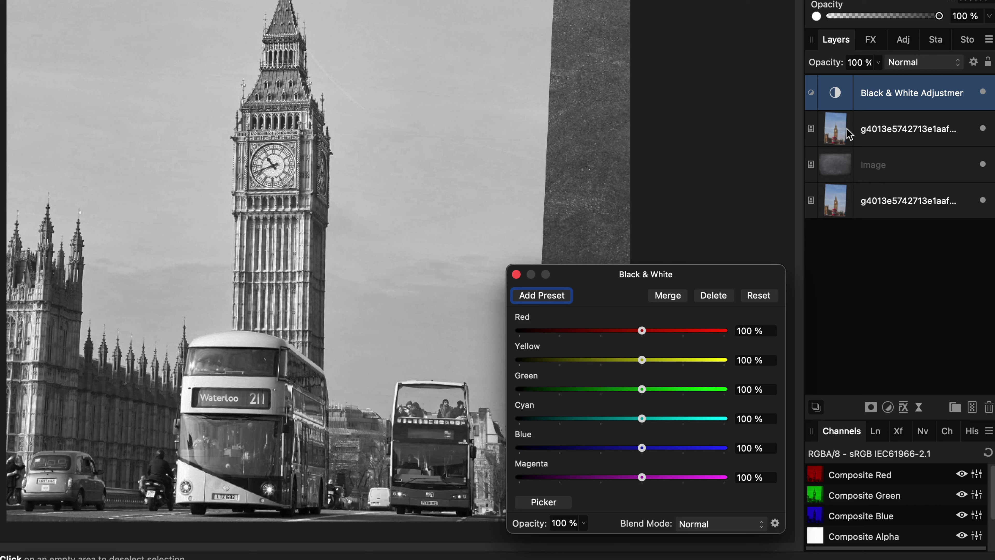
drag(833, 98, 826, 127)
click(516, 274)
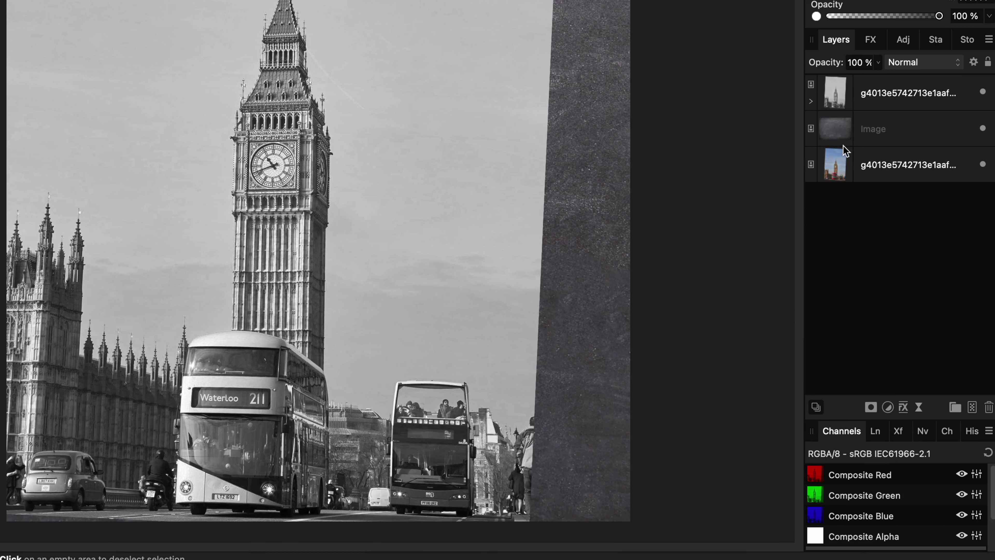
click(810, 101)
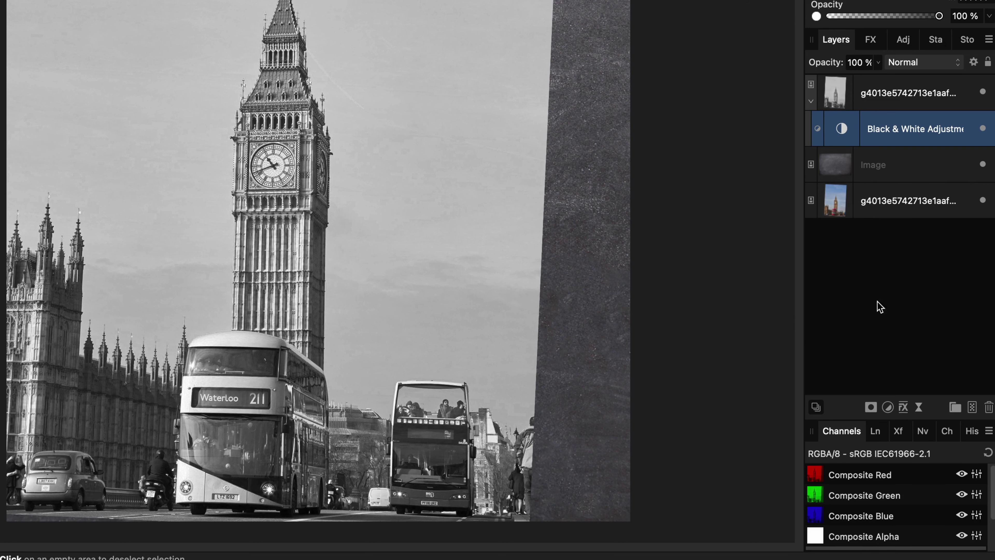
click(921, 409)
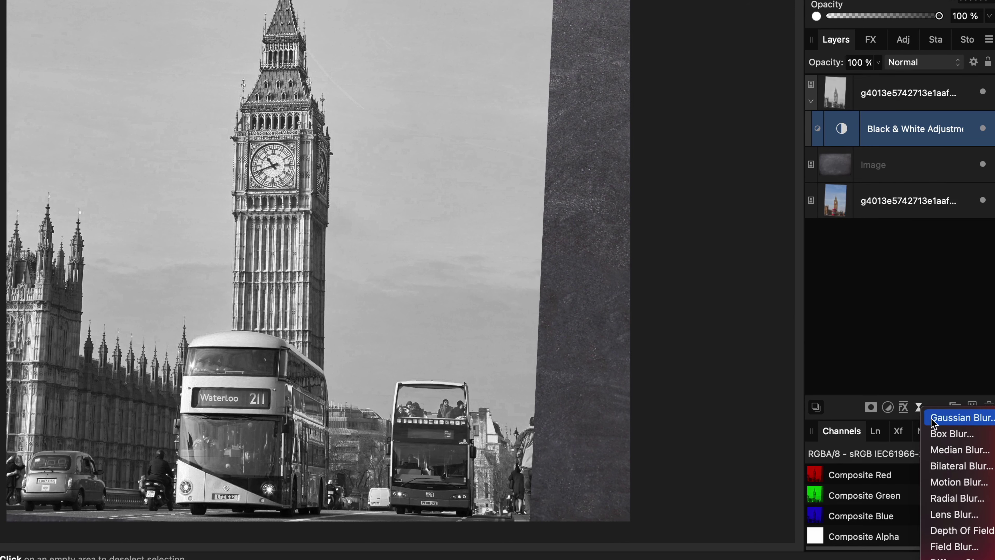
- Add a 4 px Gaussian Blur live filter in Divide mode, then an Invert adjustment
click(953, 417)
drag(556, 494, 600, 495)
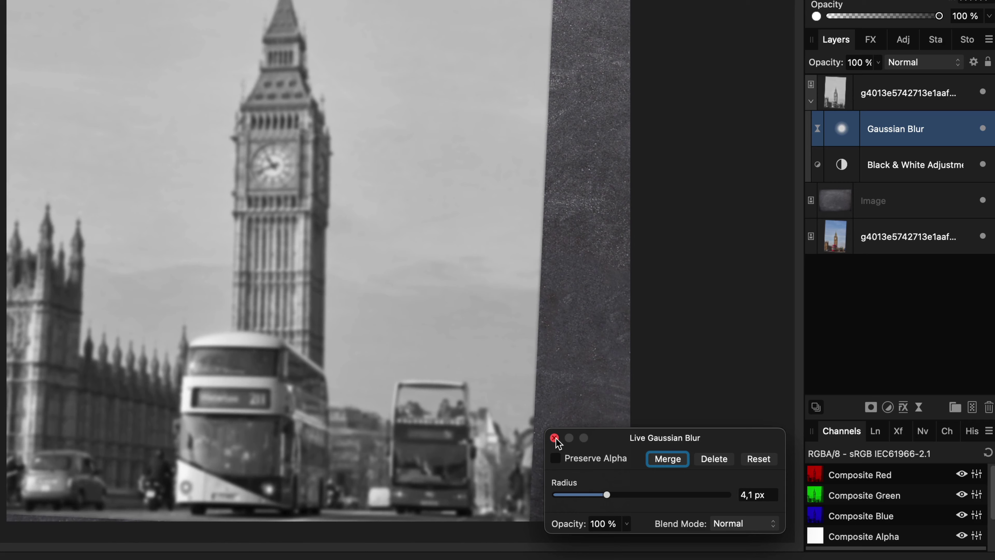
click(554, 437)
click(940, 62)
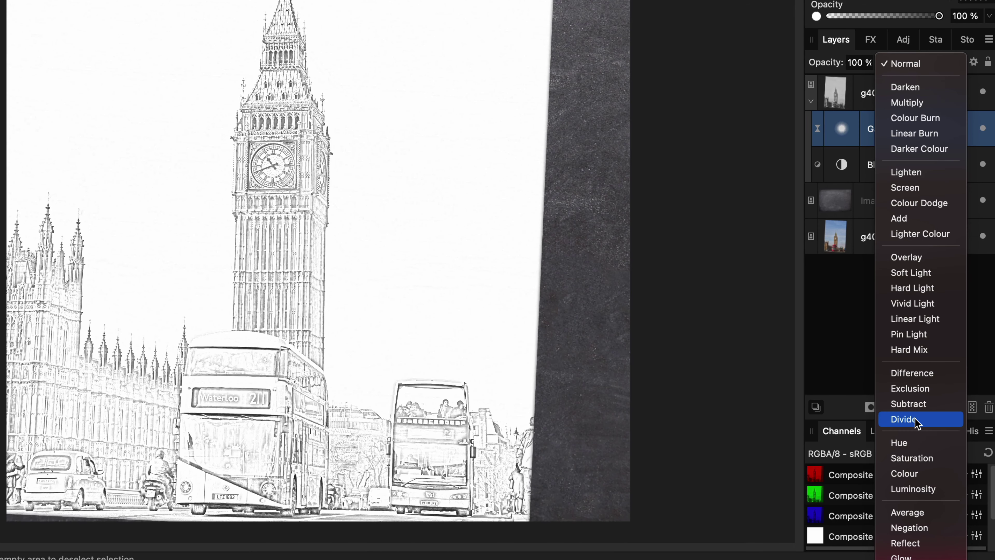
click(917, 419)
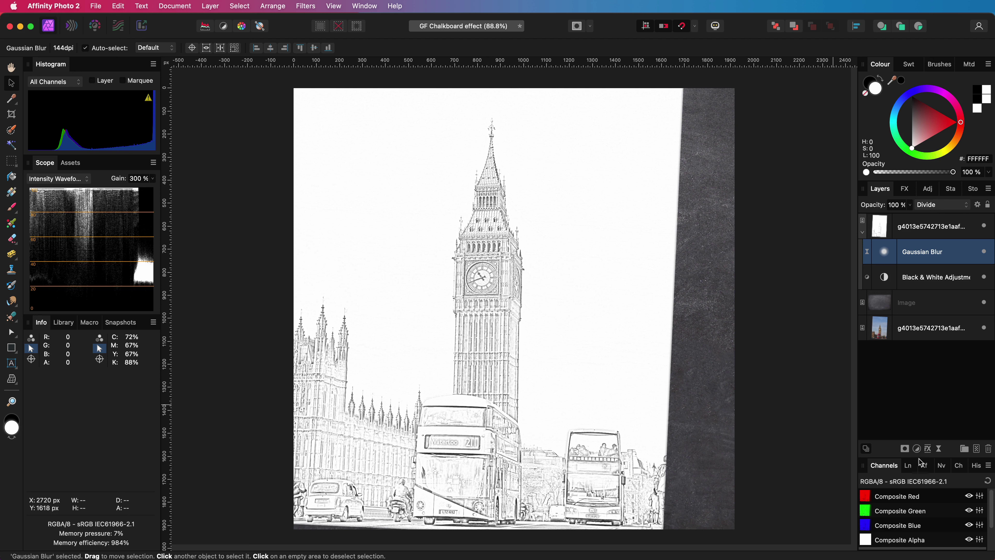
click(917, 449)
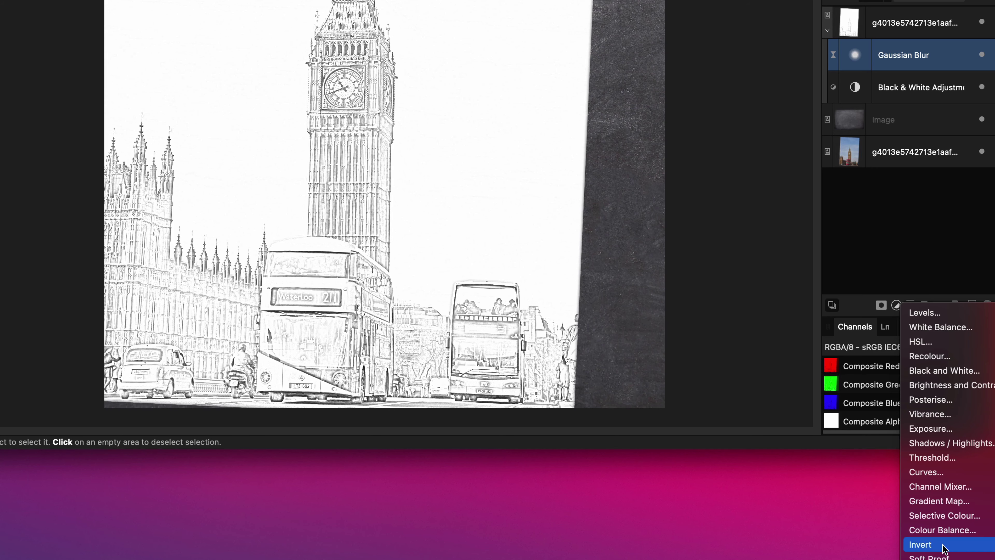
click(919, 544)
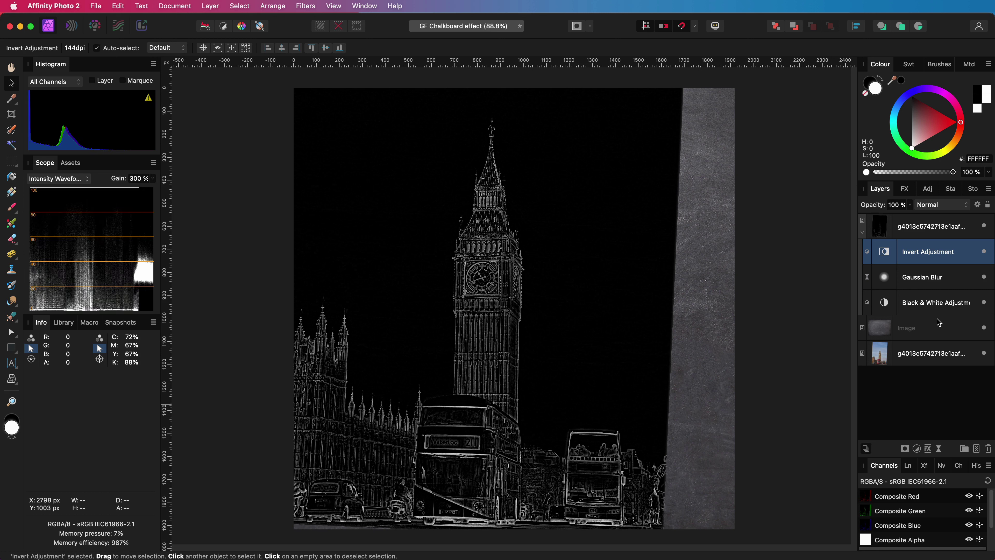
- Add a Levels adjustment to the Big Ben copy with Black Level 2% and White Level 64%
click(918, 448)
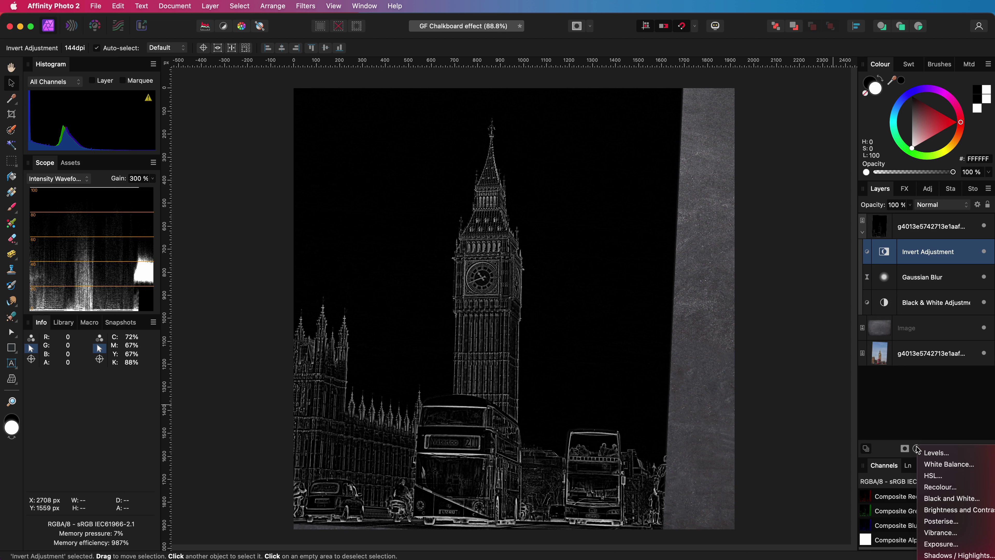
click(926, 455)
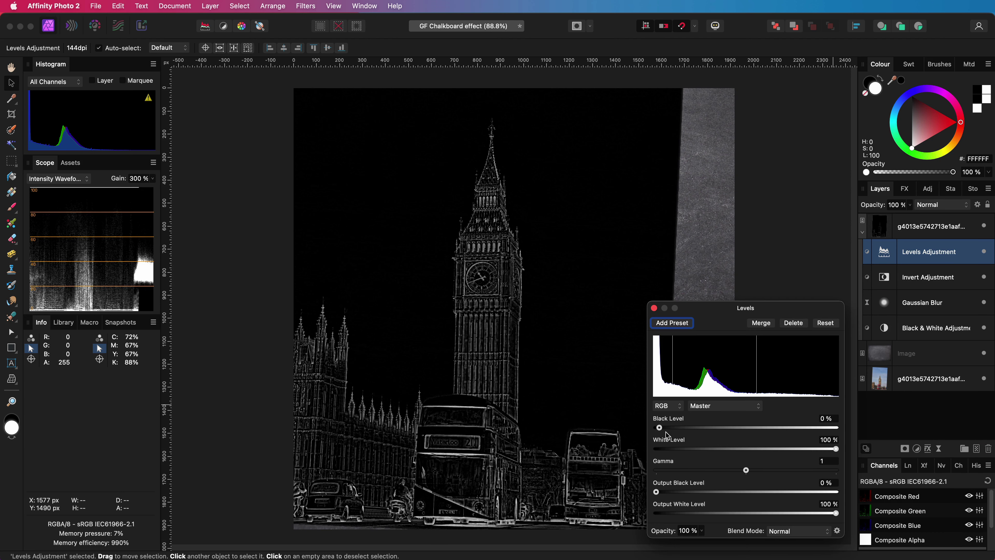
mouse_move(666, 433)
mouse_down()
mouse_move(697, 435)
mouse_move(660, 439)
mouse_up()
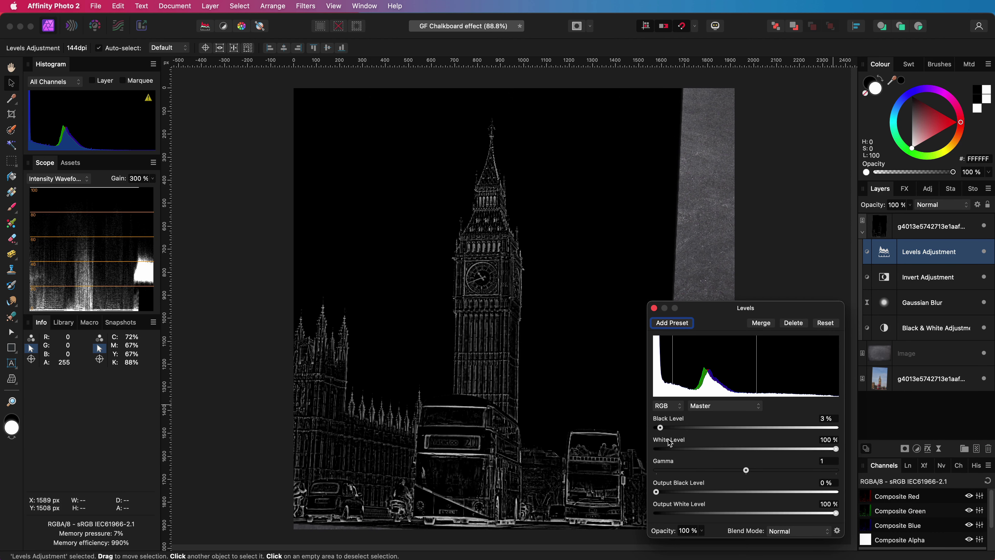
drag(836, 448, 771, 454)
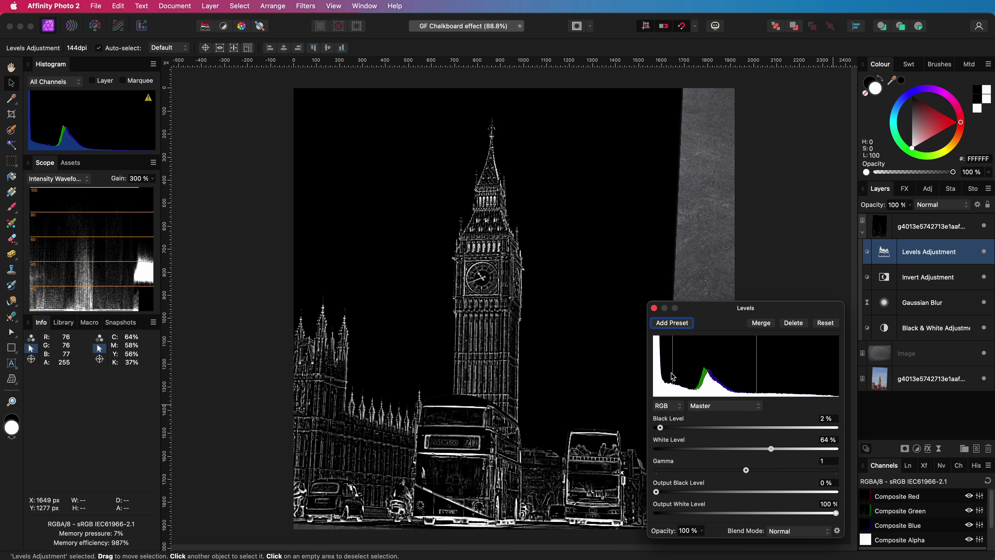
click(653, 308)
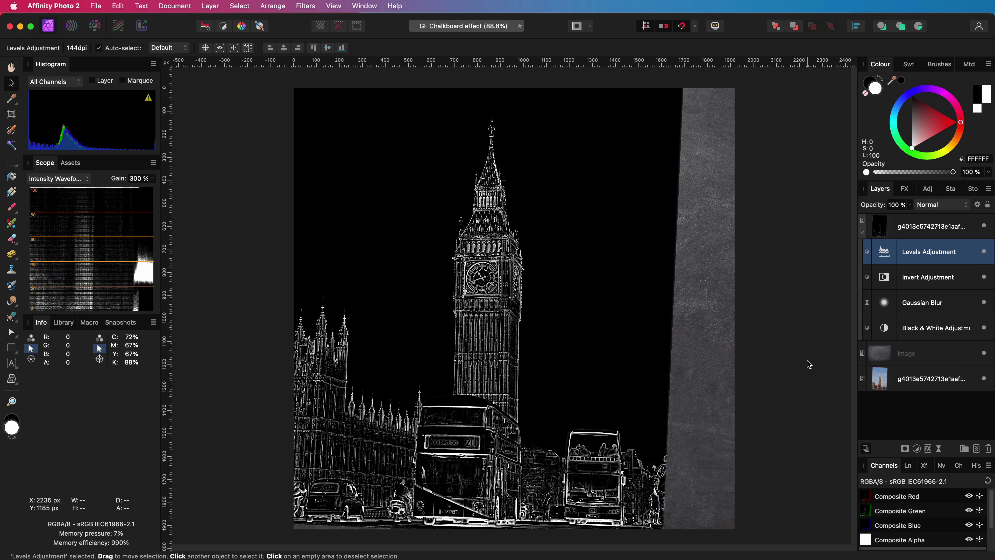
- Add a Maximum Blur live filter with a 2 px radius to thicken the lines
click(939, 448)
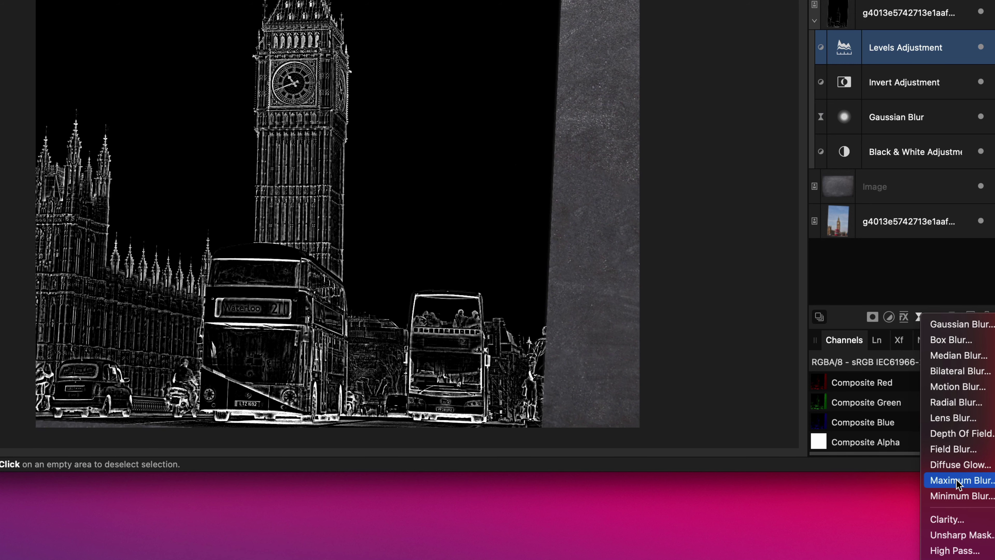
click(956, 480)
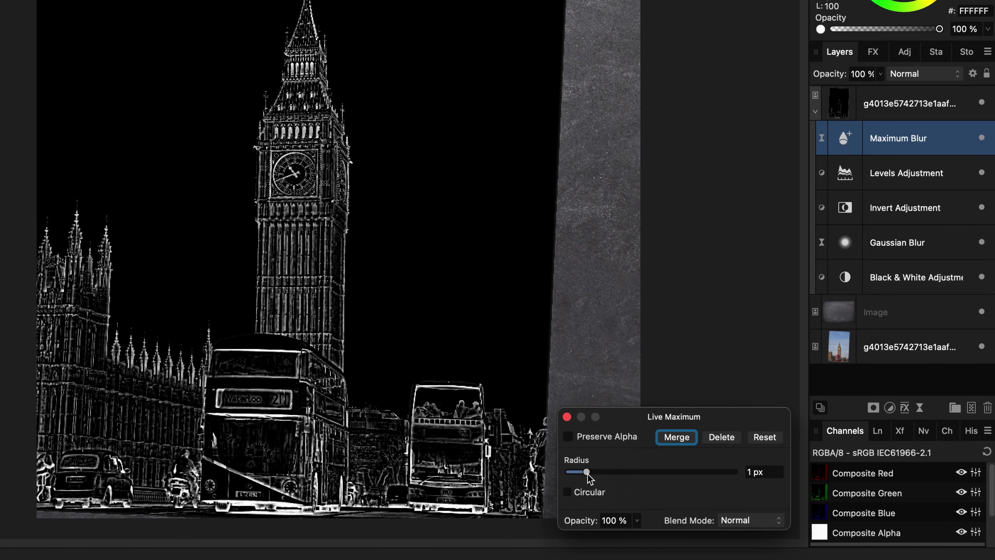
drag(589, 473, 612, 478)
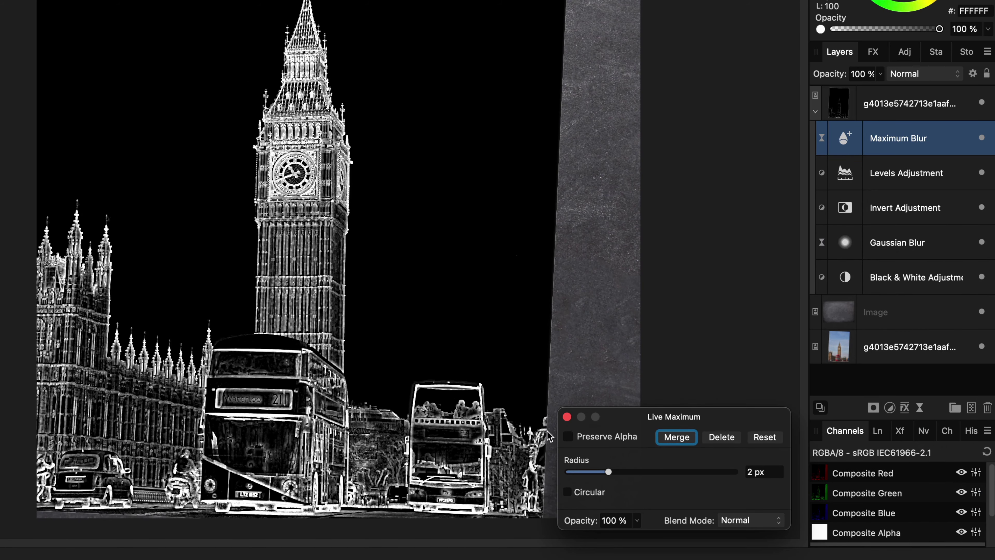
click(910, 103)
- Set the top photo group's blend mode to Screen and collapse its child layers
click(924, 73)
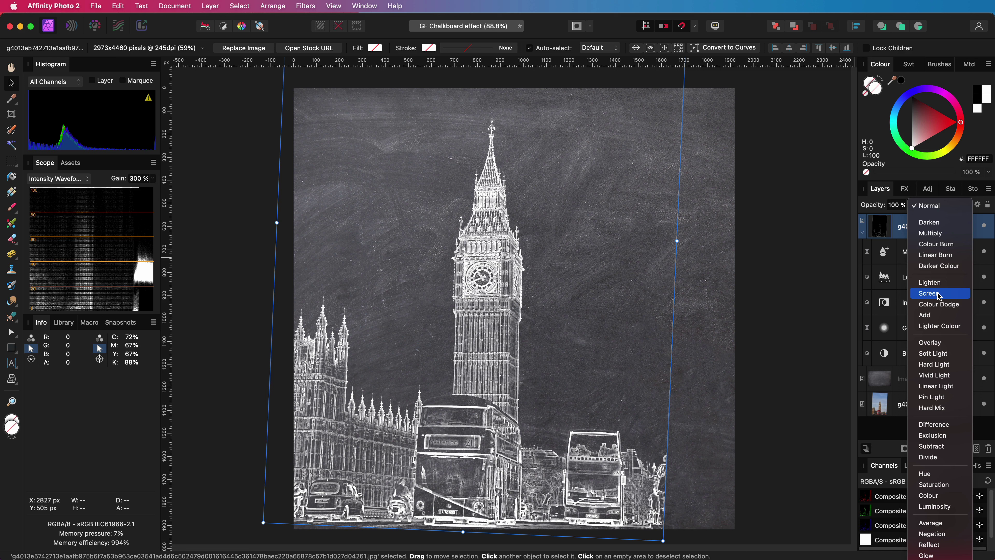
click(920, 198)
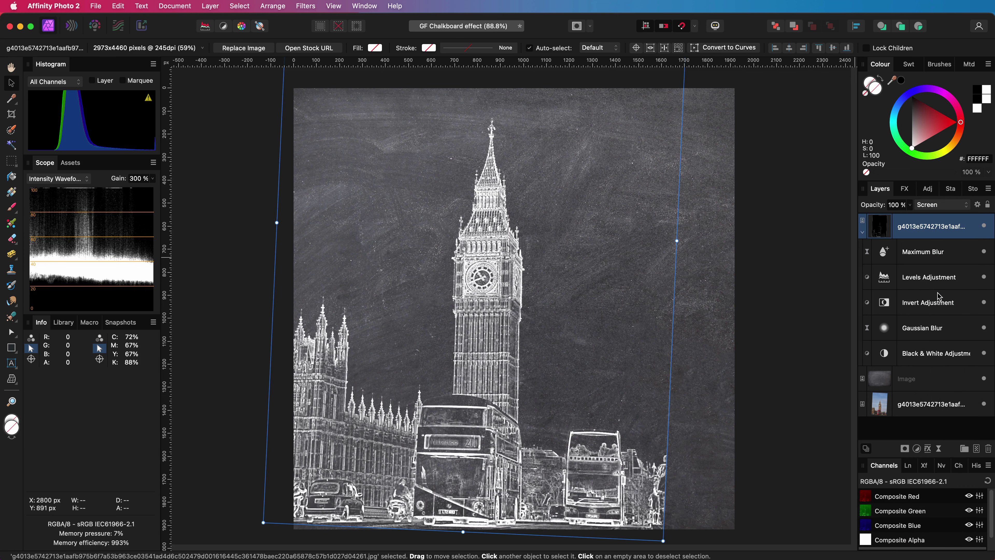
click(930, 244)
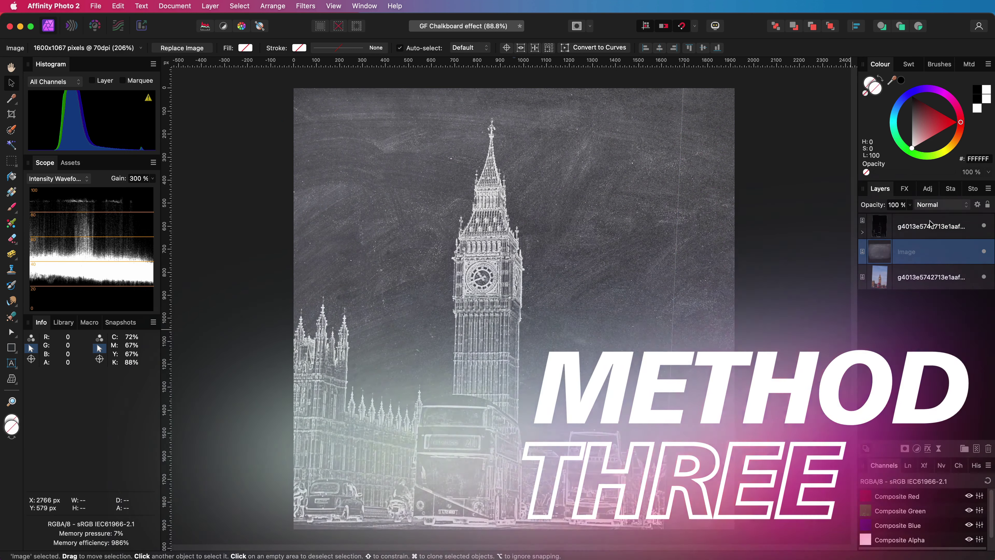
- Delete the old chalk drawing group and duplicate the Big Ben photo layer
click(932, 227)
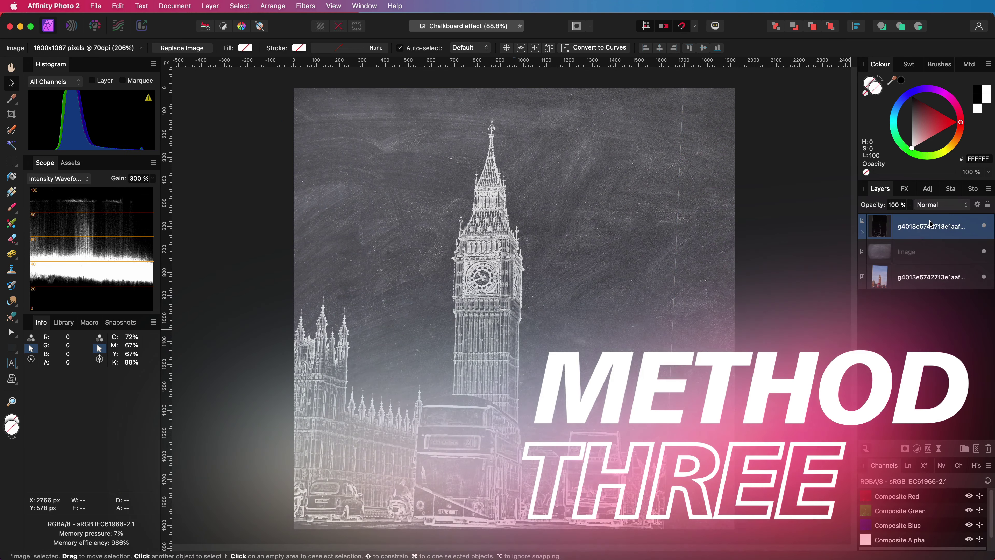
key(Delete)
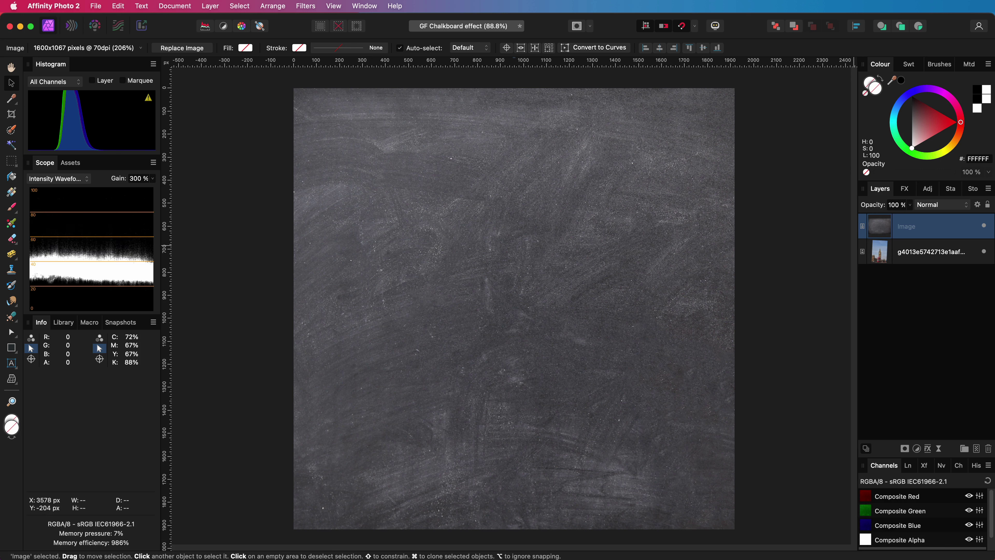
click(882, 253)
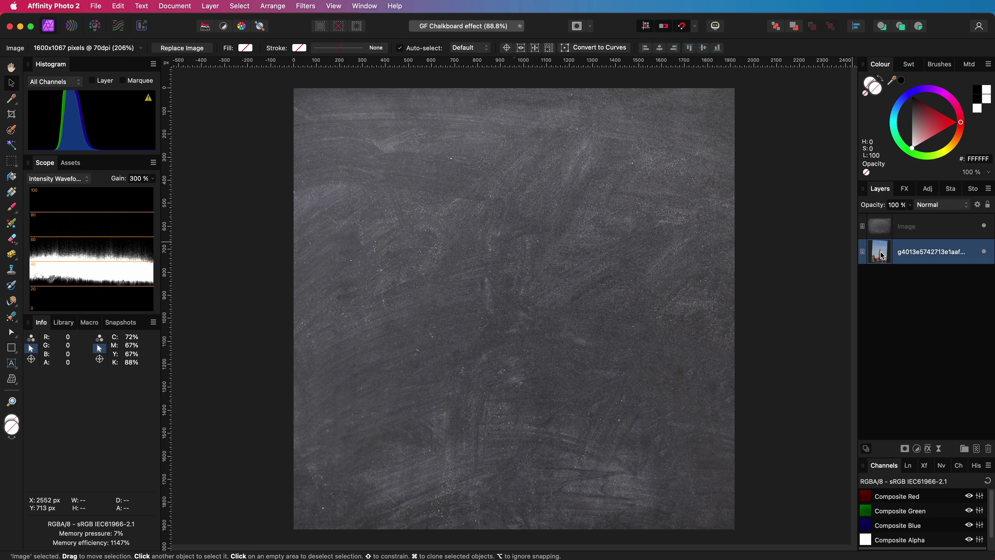
key(super+j)
- Move the photo copy above the chalkboard texture and nest an Invert adjustment inside it
drag(882, 256, 883, 222)
click(916, 450)
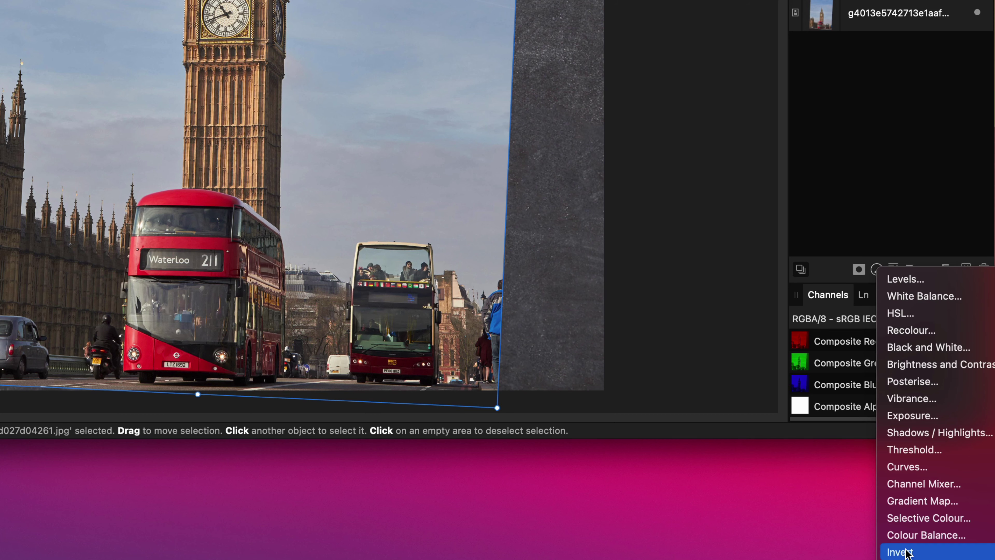
click(898, 551)
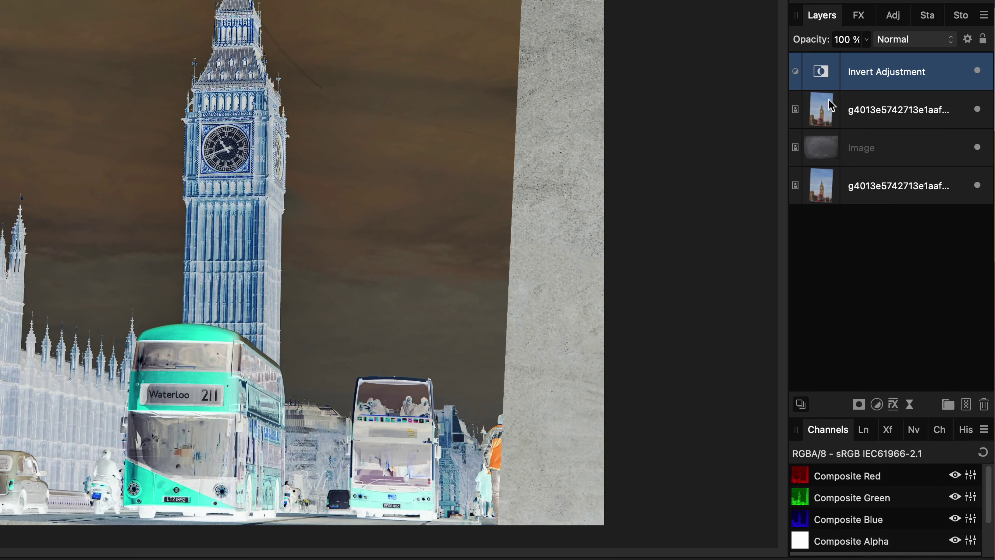
drag(821, 74, 822, 112)
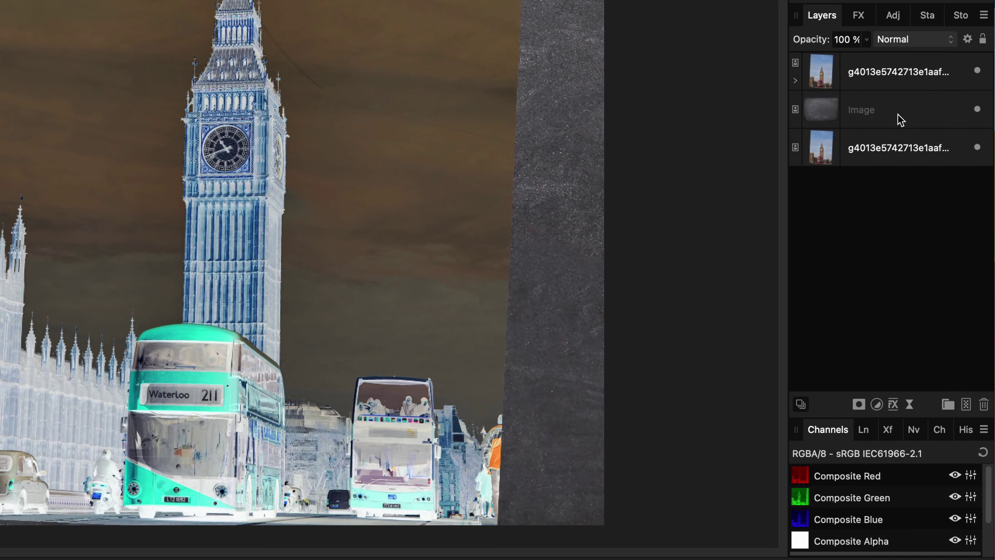
- Put the Invert adjustment into a group and set the group's blend mode to Linear Burn
click(796, 80)
right_click(872, 111)
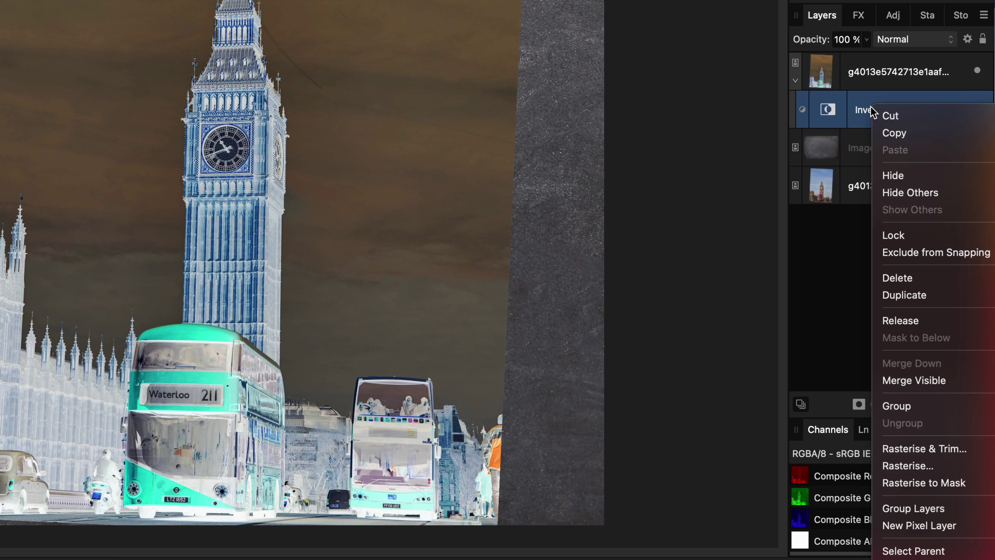
click(897, 406)
drag(828, 151, 945, 122)
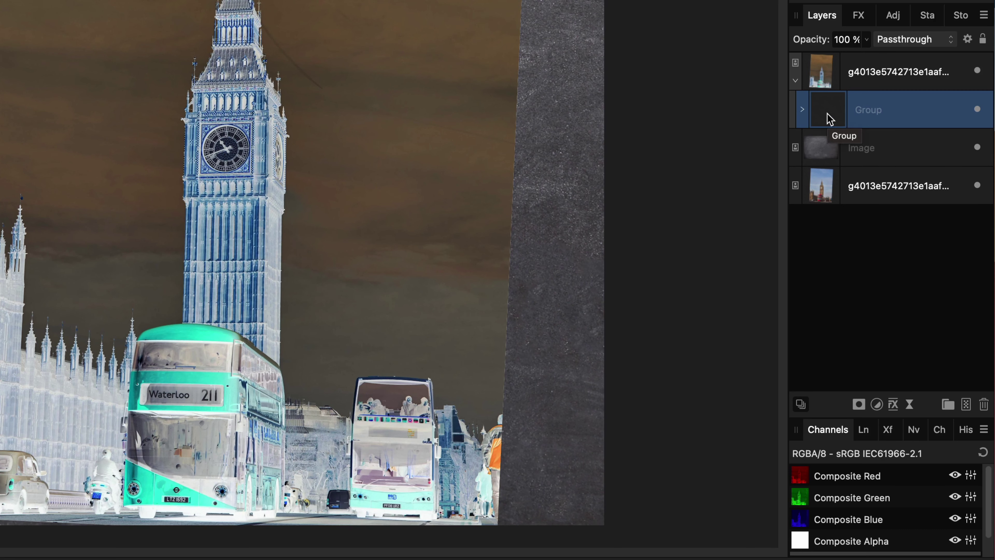
click(913, 39)
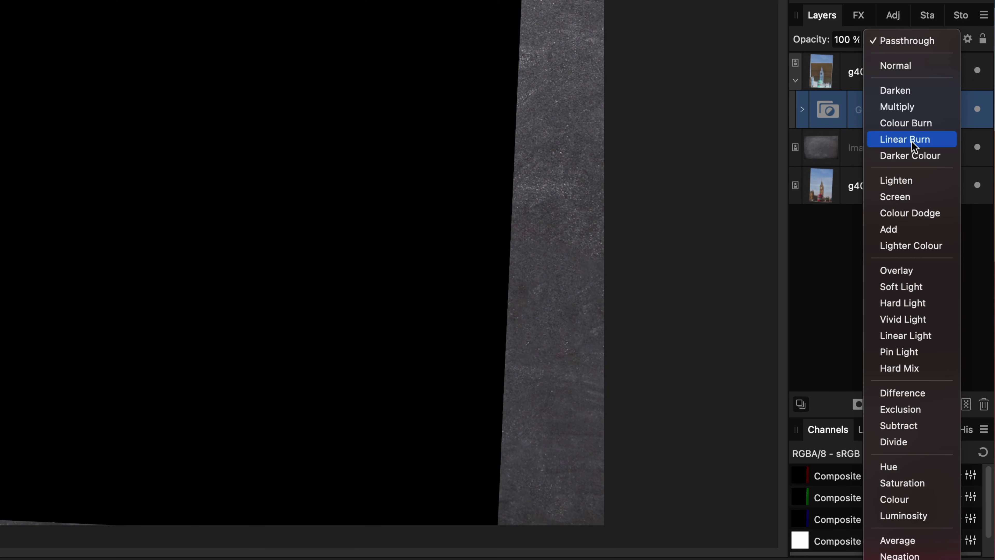
click(912, 140)
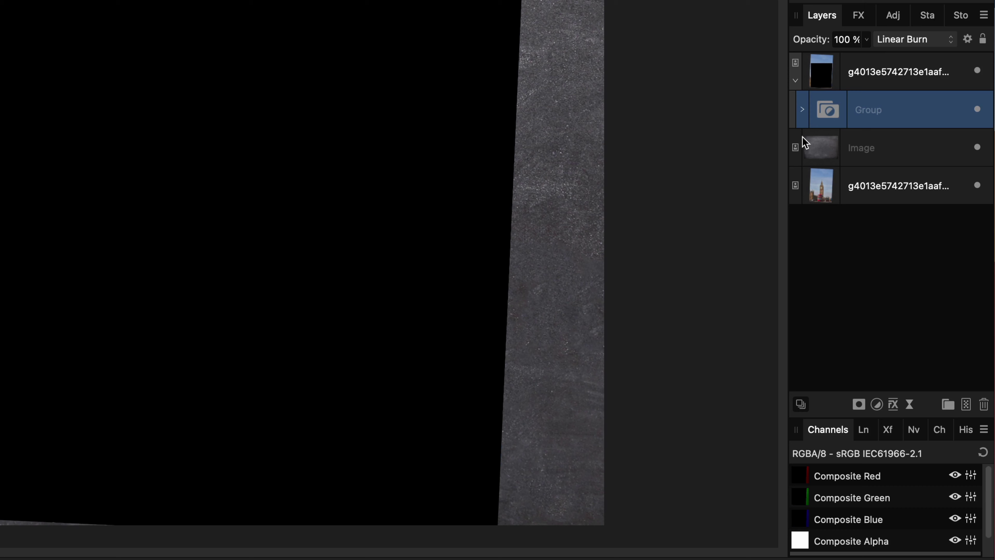
- Add a Live Gaussian Blur to the group with a 1 px radius to bring out edges
click(802, 110)
click(838, 148)
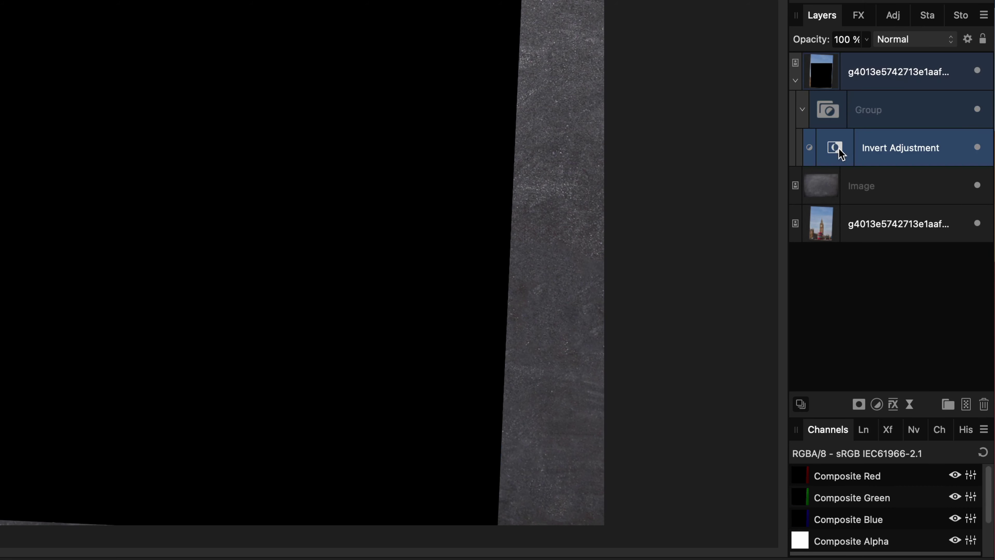
click(910, 406)
click(940, 414)
drag(528, 501, 567, 507)
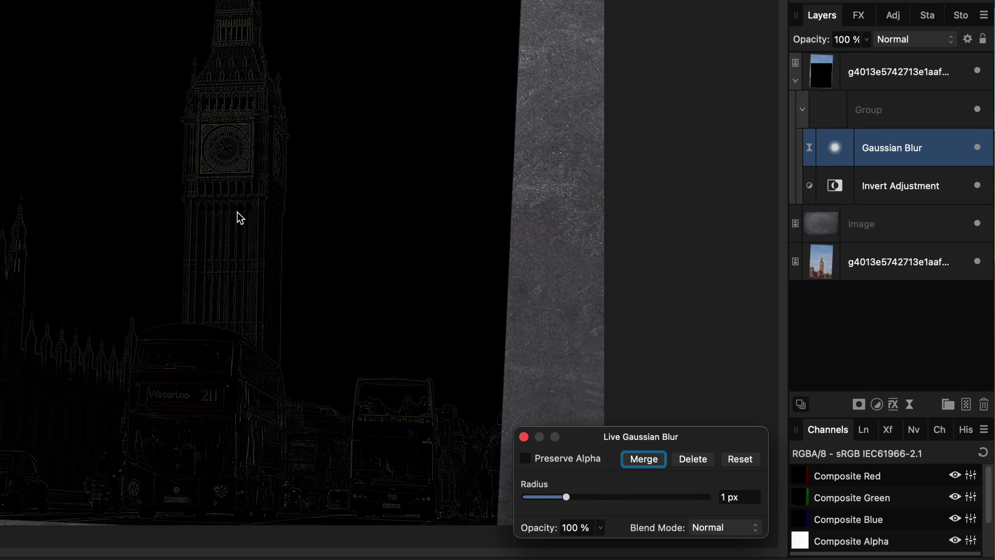
click(524, 436)
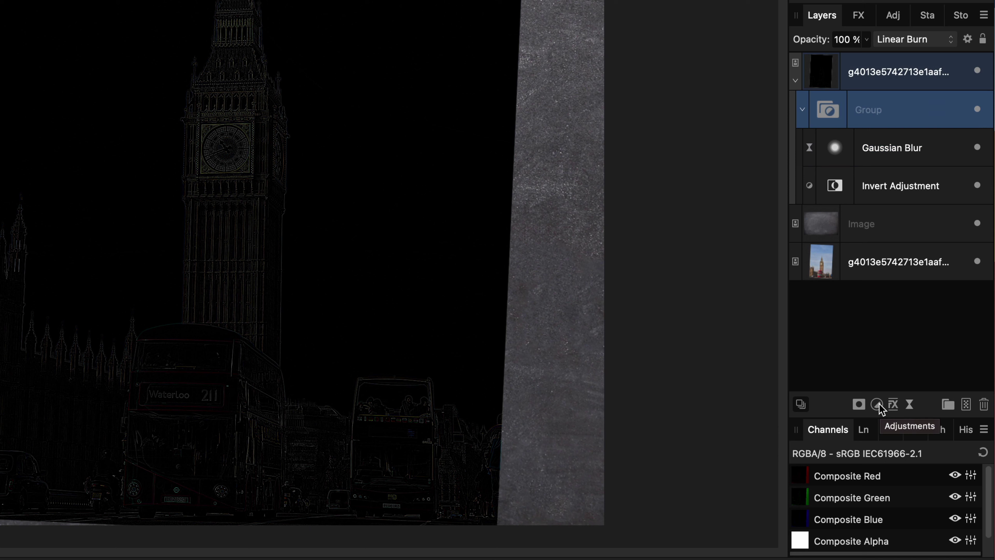
click(877, 404)
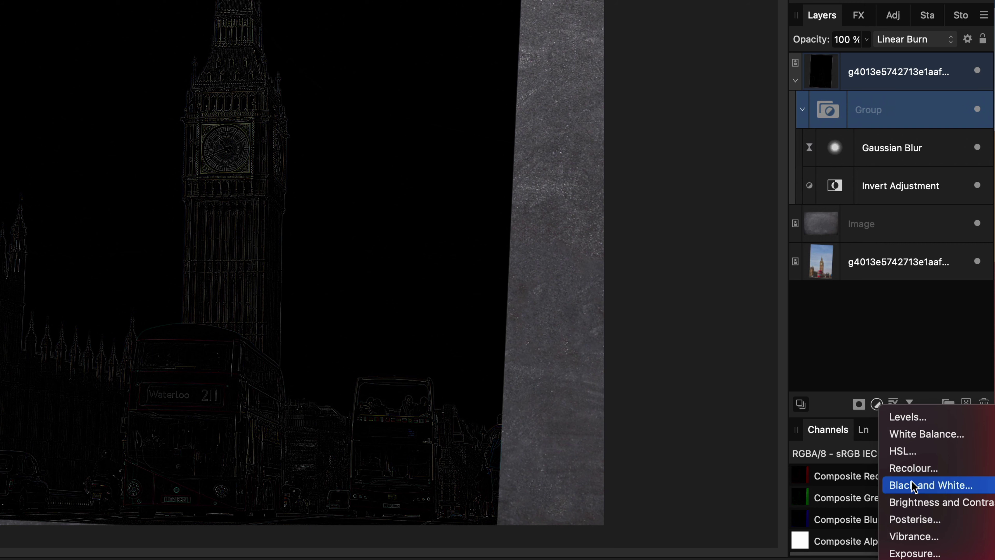
- Add a Black & White adjustment with all colour sliders pushed to 300%
click(885, 485)
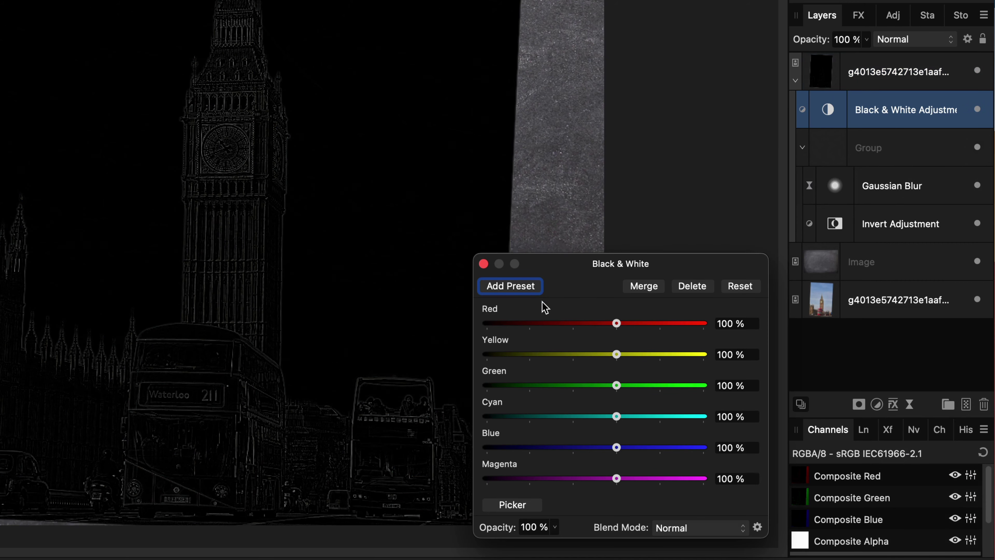
drag(617, 323, 710, 331)
drag(617, 354, 728, 364)
drag(617, 386, 705, 387)
drag(617, 417, 710, 462)
drag(617, 478, 705, 480)
click(483, 263)
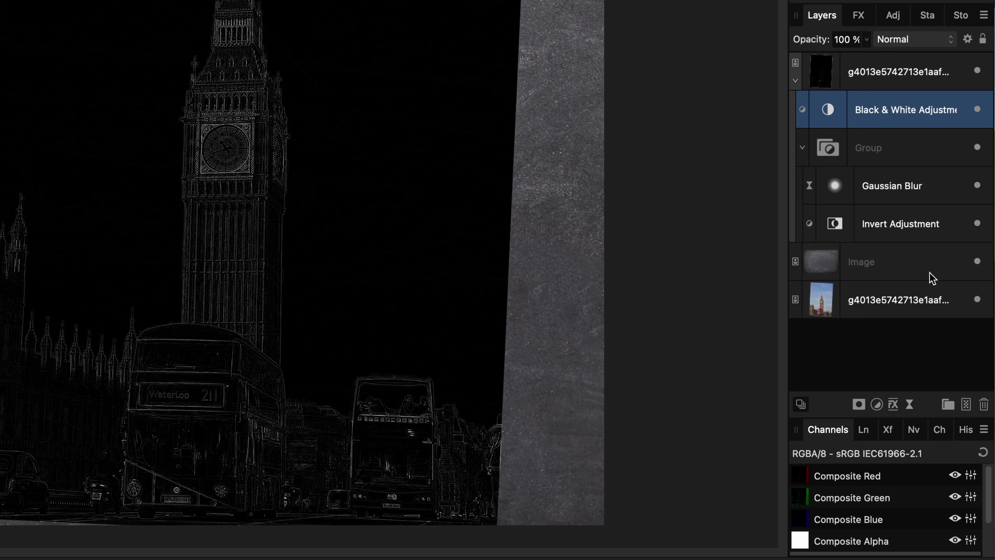
- Add a Levels adjustment with the White Level lowered to 29%
click(877, 404)
click(911, 414)
drag(742, 411, 568, 421)
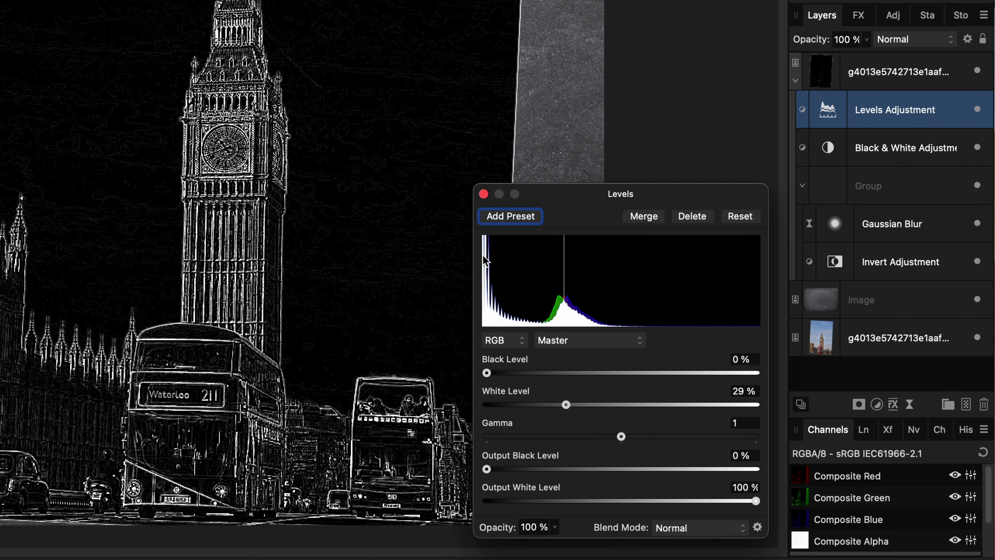
click(483, 194)
click(897, 72)
- Set the photo copy's blend mode to Screen so the outlines appear as white chalk
click(913, 40)
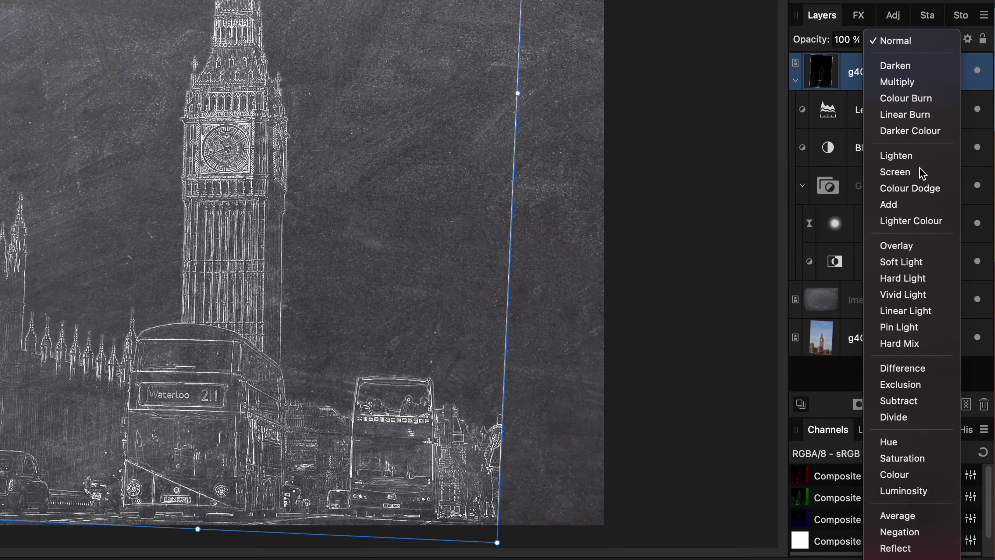
click(920, 173)
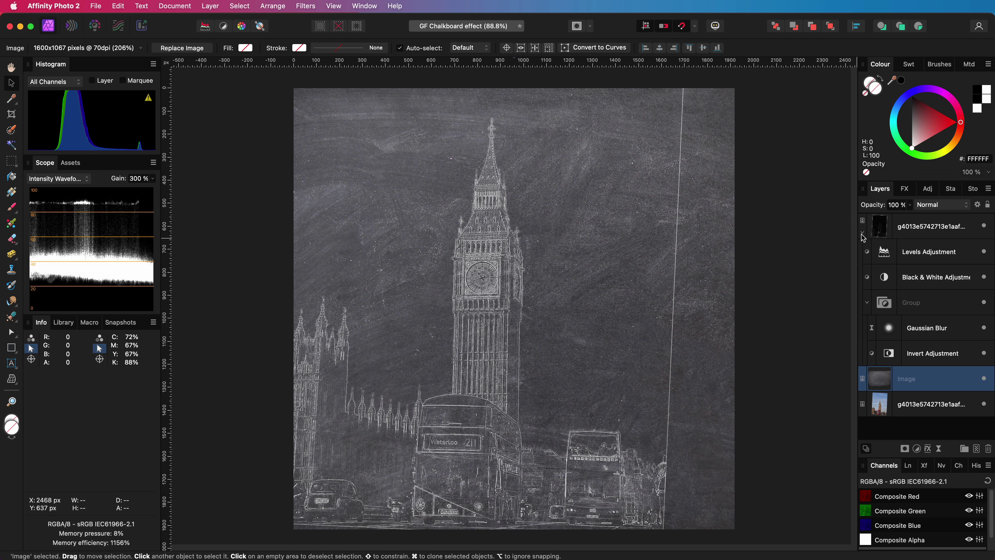
click(798, 80)
click(864, 92)
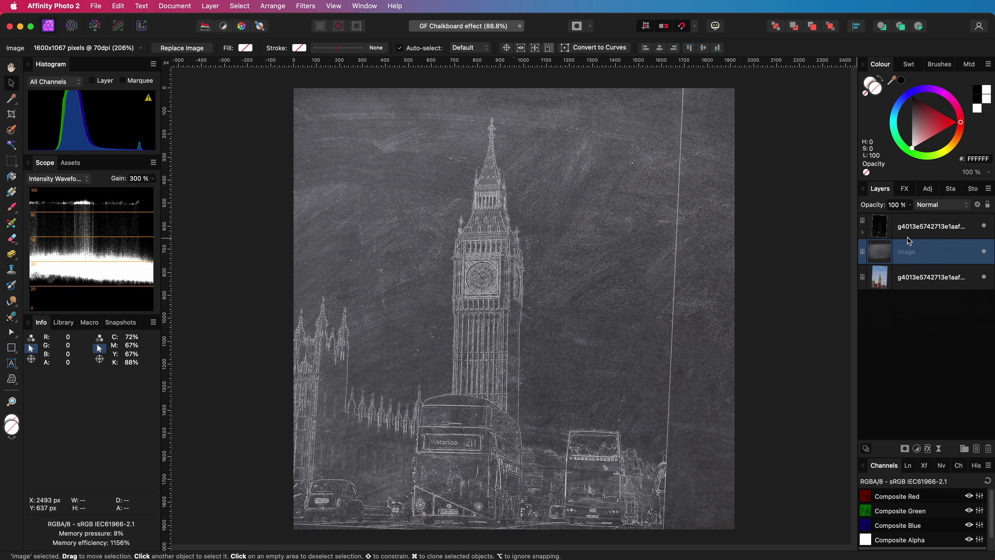
click(934, 232)
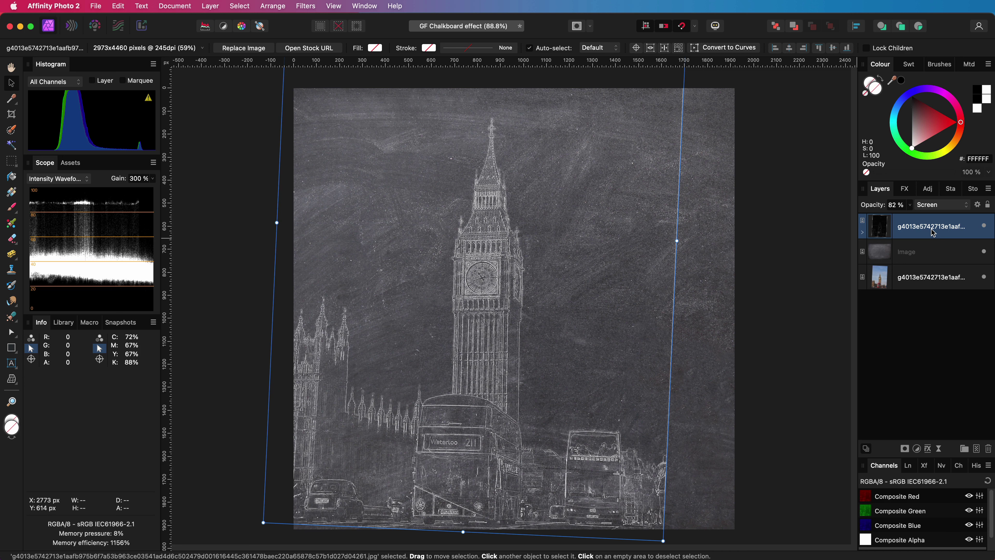
- On a new Pixel layer, paint a curved white arrow pointing at the clock tower
click(977, 449)
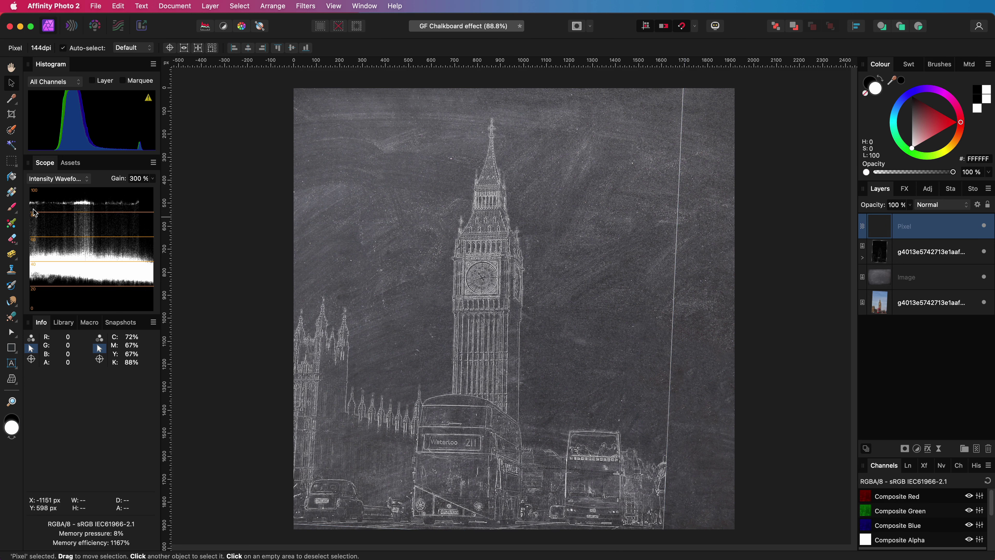
click(12, 207)
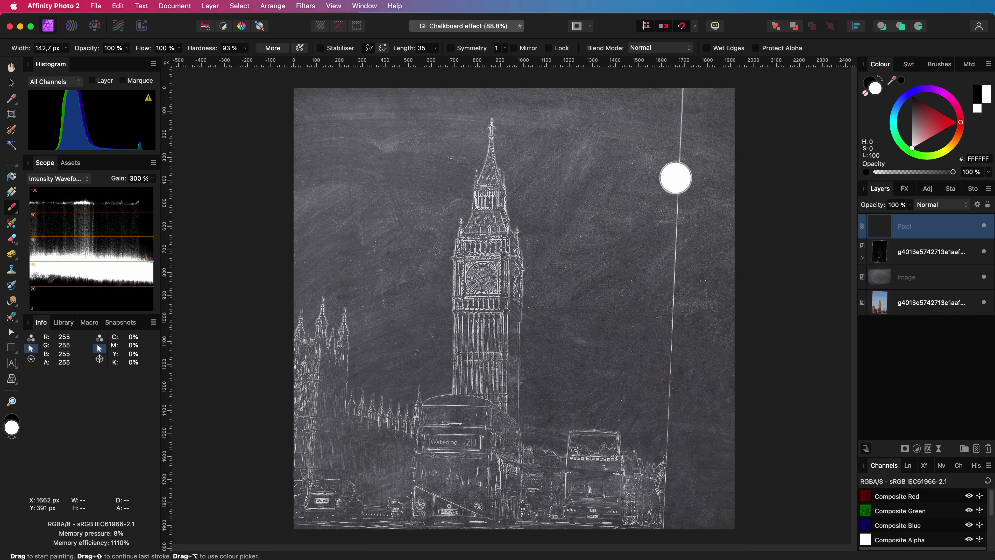
drag(661, 154, 536, 260)
drag(557, 240, 564, 285)
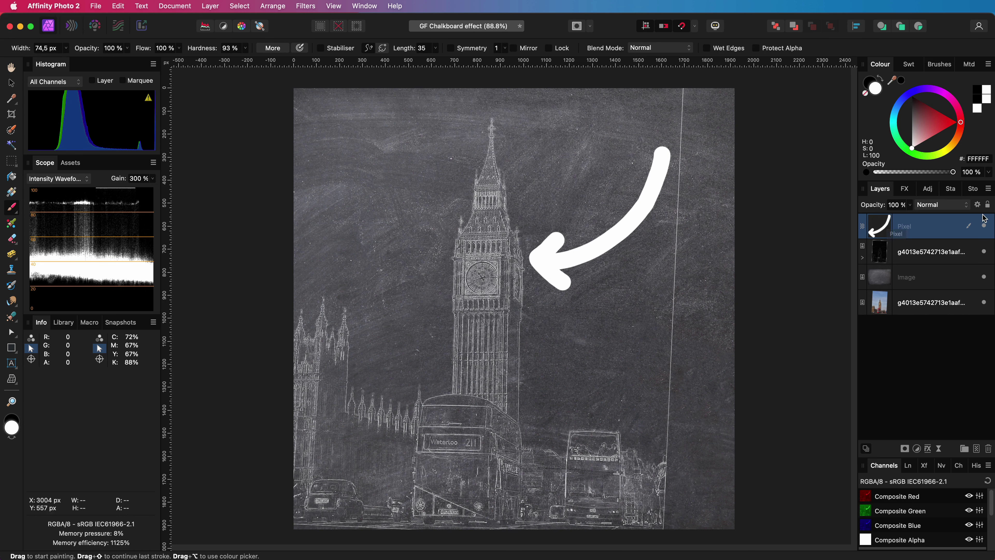
- Adjust the arrow's Underlying Composition Ranges curve in Blend Options so the board texture shows through
click(978, 204)
drag(796, 311, 794, 489)
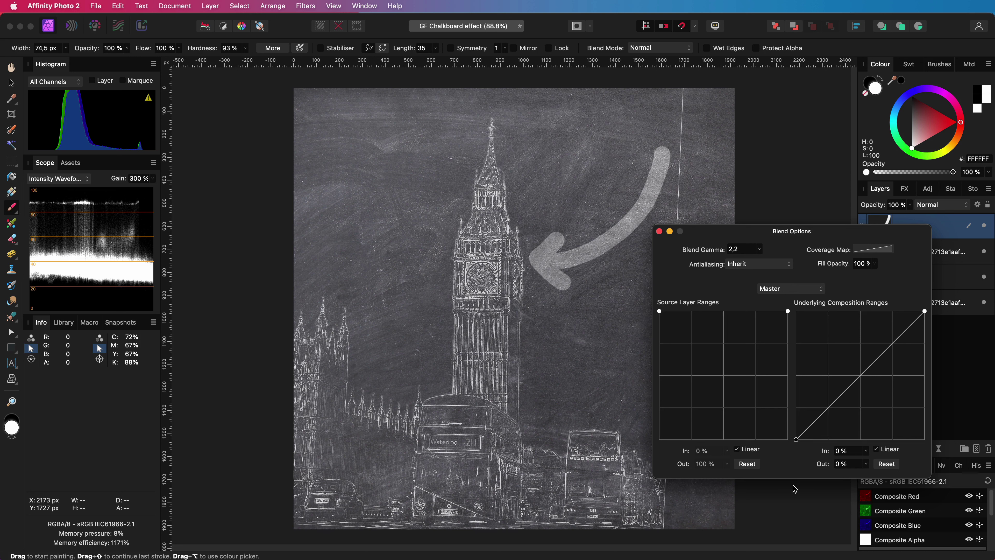
drag(924, 311, 879, 311)
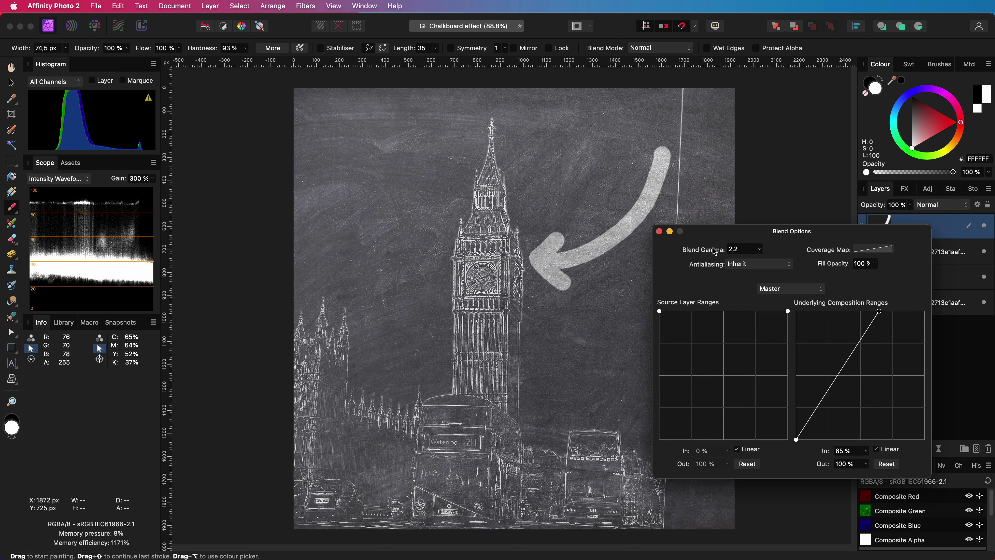
click(660, 232)
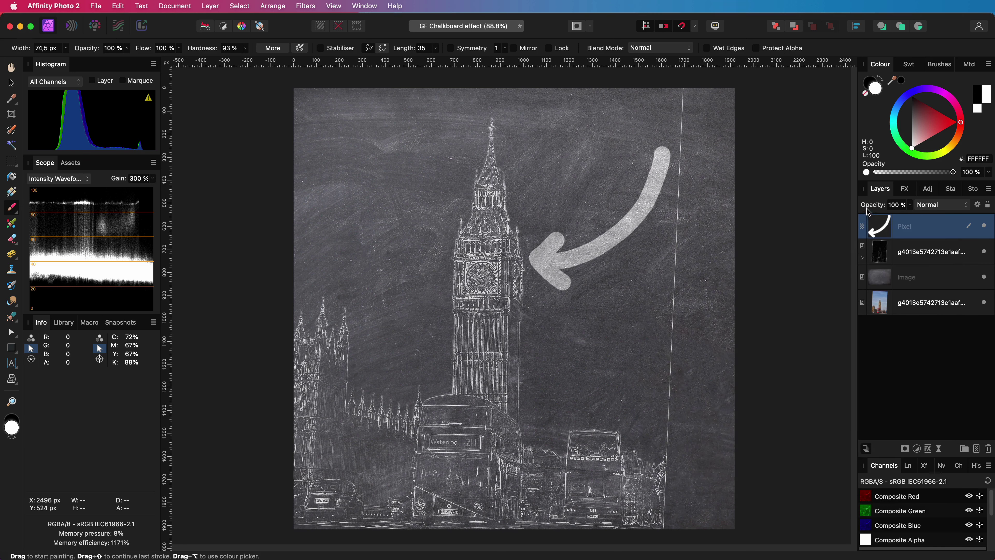
- Lower the arrow Pixel layer's opacity to 84%
mouse_move(882, 208)
mouse_down()
mouse_move(866, 210)
mouse_move(877, 209)
mouse_up()
drag(876, 209, 873, 205)
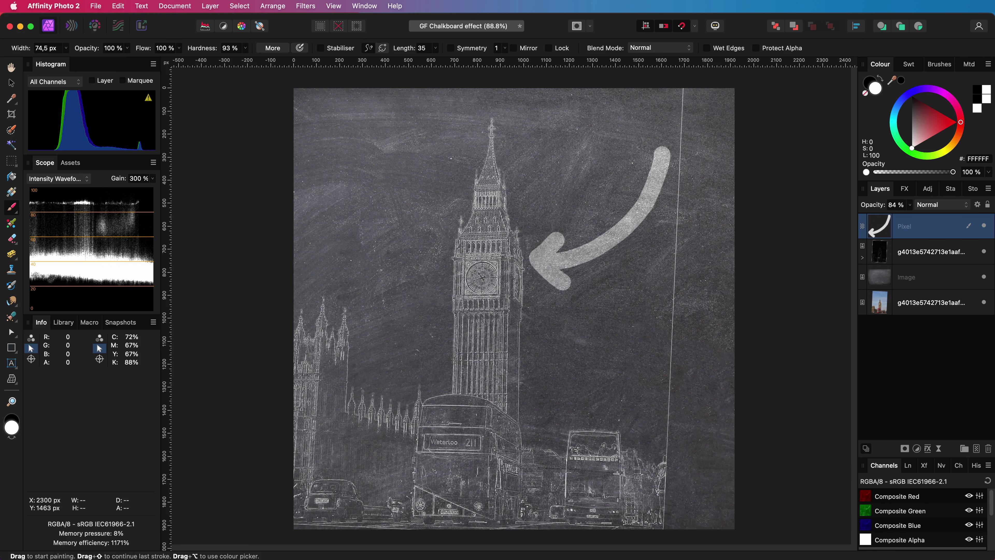
key(v)
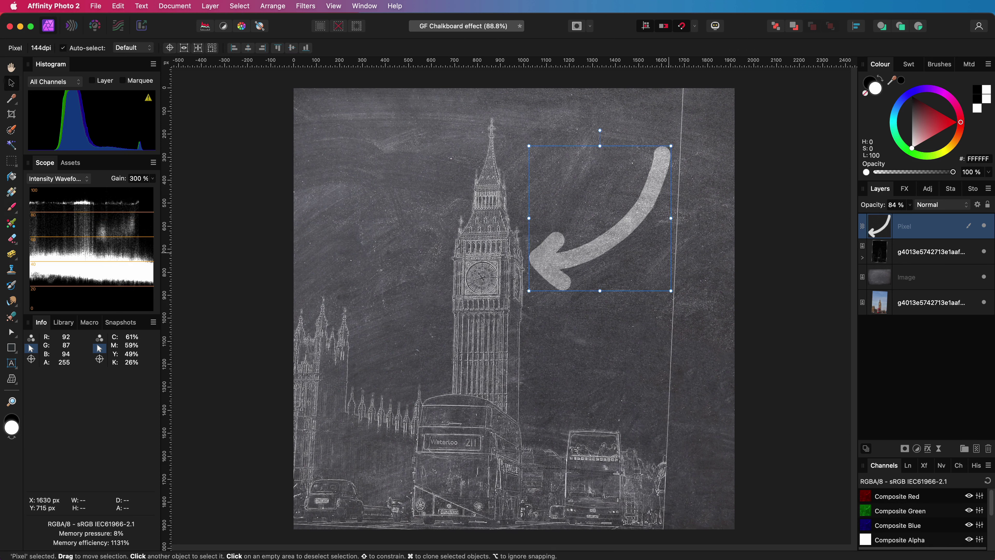